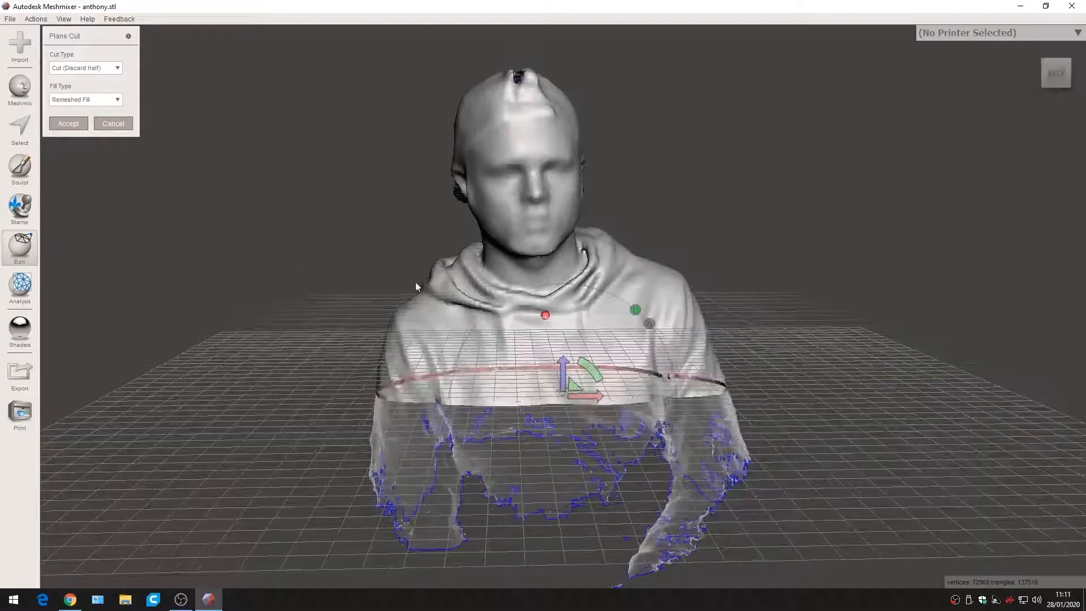
- Accept the plane cut on the bust, discarding the ragged lower torso with Cut (Discard Half) and Remeshed Fill
{"action": "left_click", "coordinate": [73, 124]}
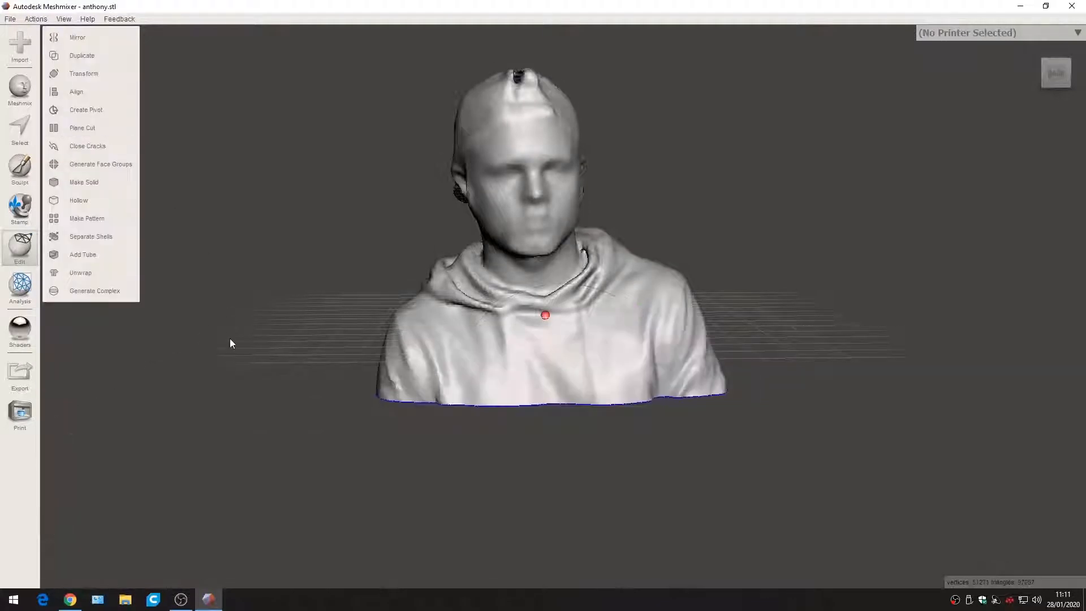
{"action": "right_click_drag", "start_coordinate": [273, 354], "coordinate": [1077, 324]}
{"action": "right_click_drag", "start_coordinate": [529, 318], "coordinate": [564, 337]}
{"action": "scroll", "coordinate": [564, 337], "scroll_direction": "down", "scroll_amount": 3}
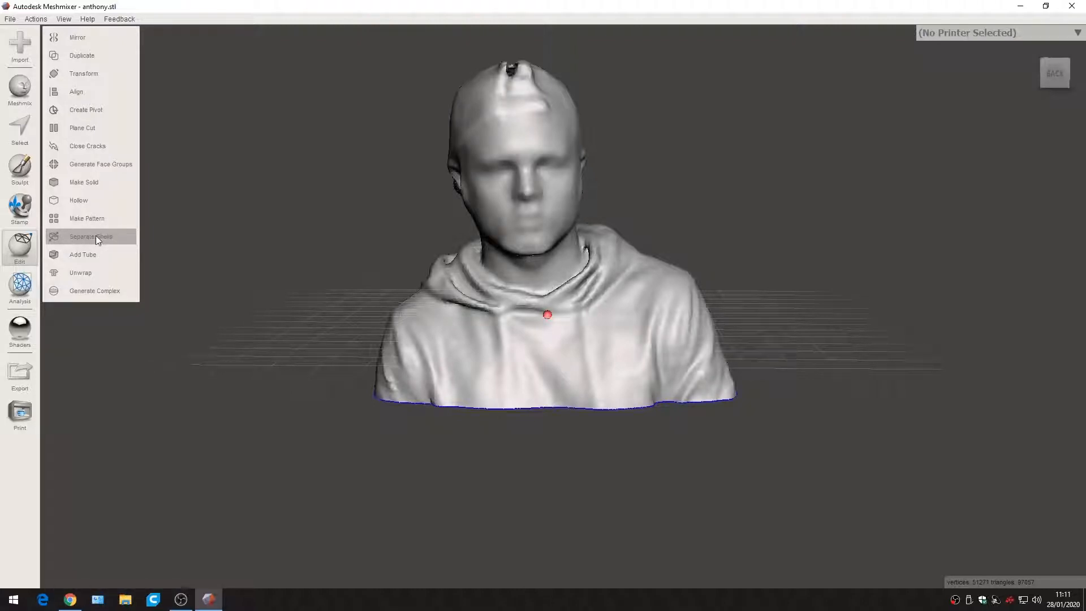
- Separate the mesh into shells and delete every shell from shell 2 to shell 410, keeping only shell 1
{"action": "left_click", "coordinate": [96, 236]}
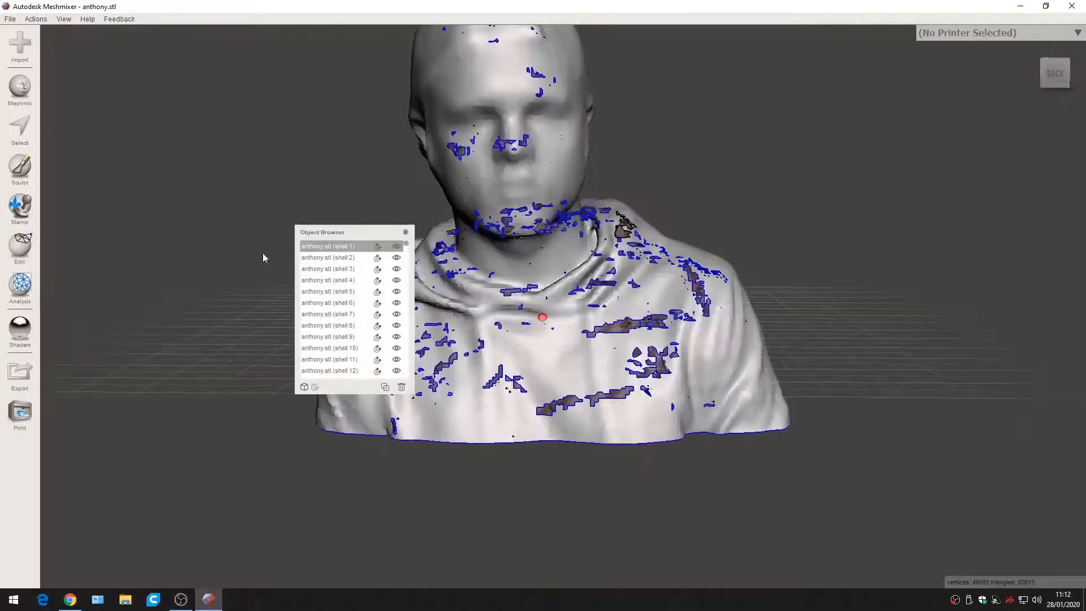
{"action": "left_click", "coordinate": [313, 258]}
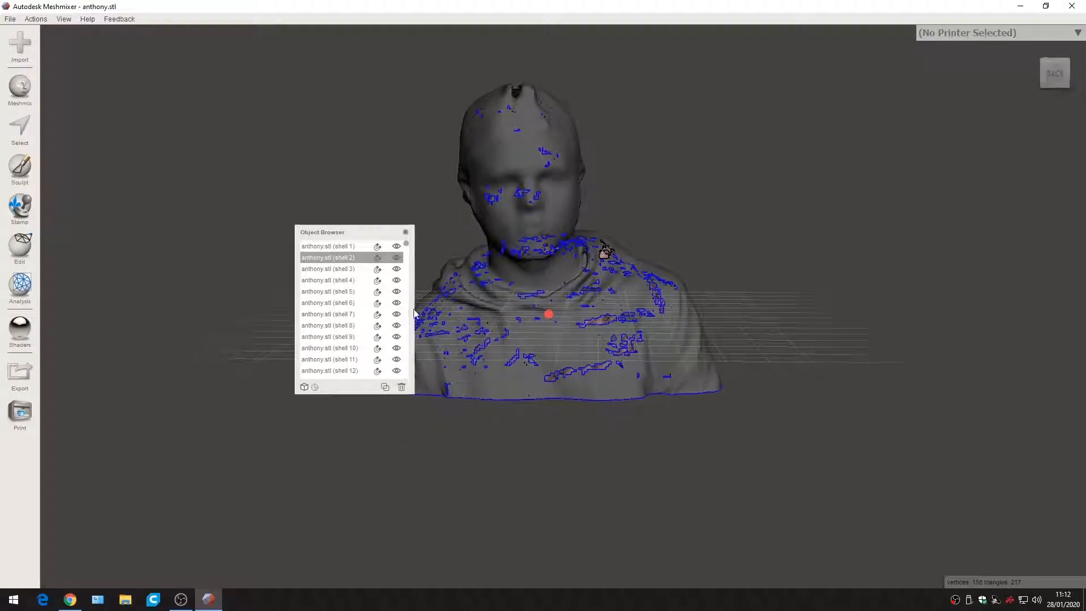
{"action": "left_click_drag", "start_coordinate": [406, 249], "coordinate": [390, 389]}
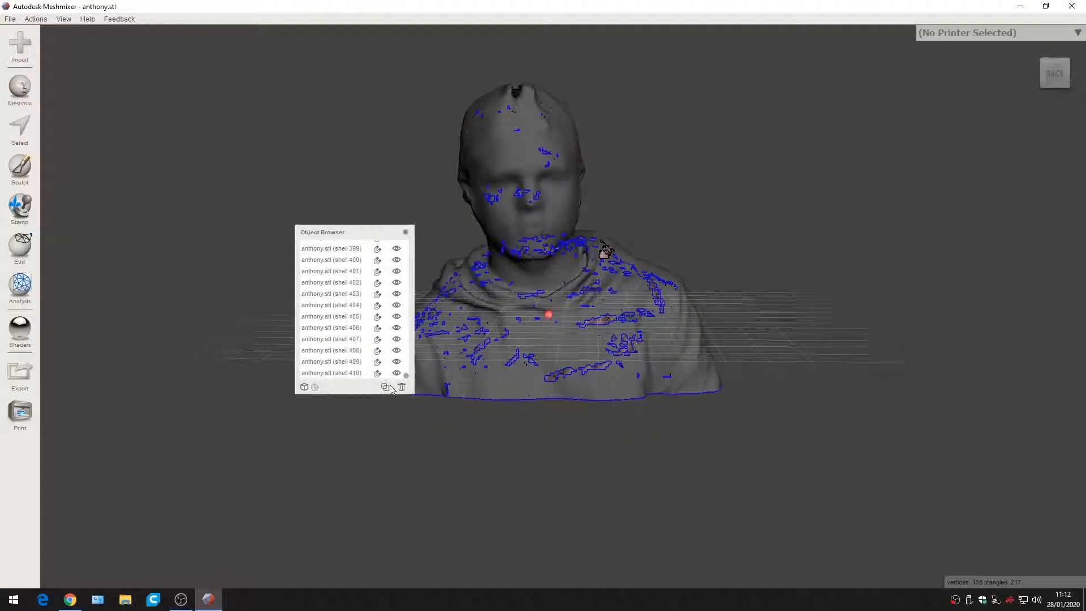
{"action": "left_click", "coordinate": [352, 375], "text": "shift"}
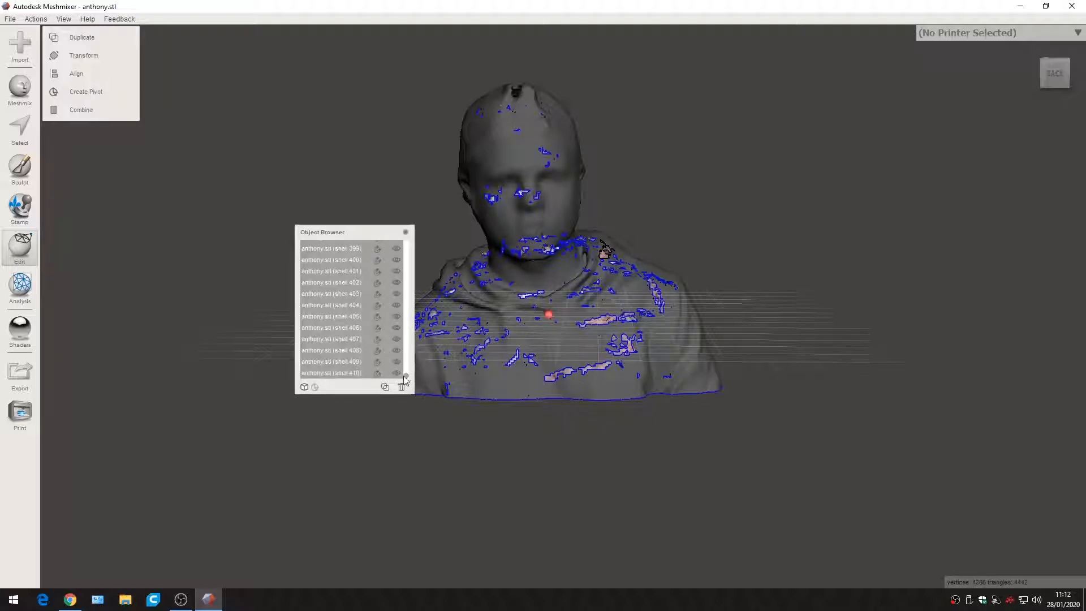
{"action": "left_click_drag", "start_coordinate": [406, 380], "coordinate": [409, 251]}
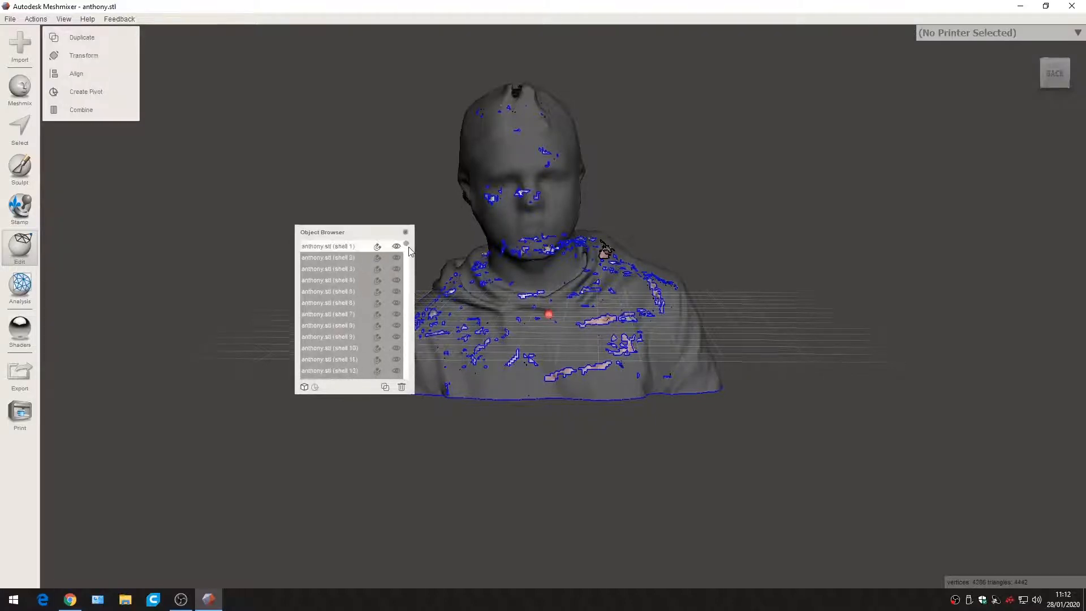
{"action": "left_click", "coordinate": [402, 388]}
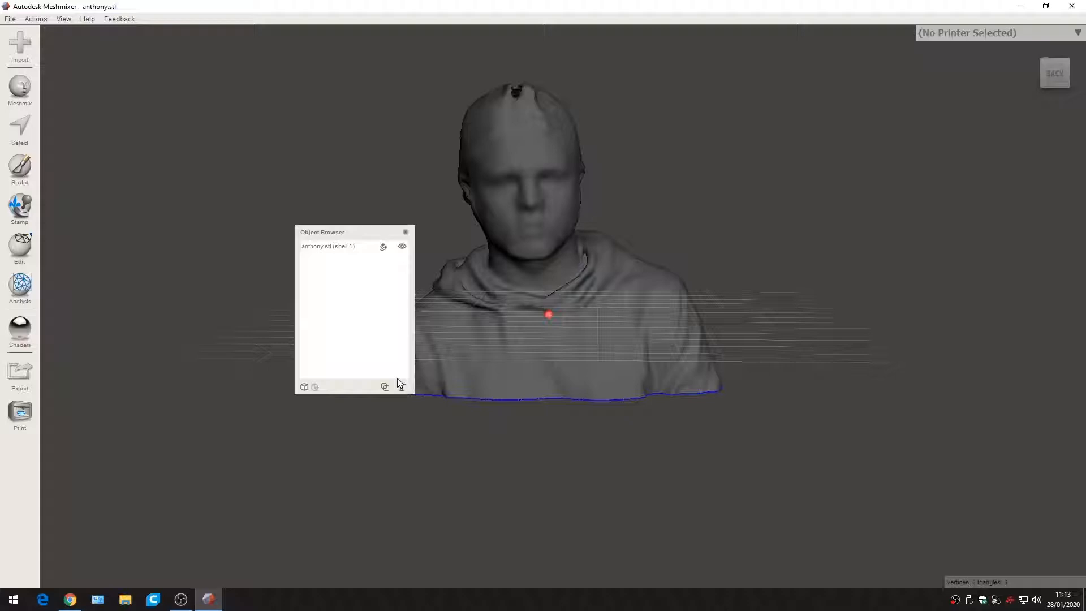
- Make the remaining bust shell the active object
{"action": "right_click_drag", "start_coordinate": [540, 283], "coordinate": [735, 305]}
{"action": "left_click", "coordinate": [579, 223]}
{"action": "right_click_drag", "start_coordinate": [557, 390], "coordinate": [986, 315]}
{"action": "right_click_drag", "start_coordinate": [584, 285], "coordinate": [640, 361]}
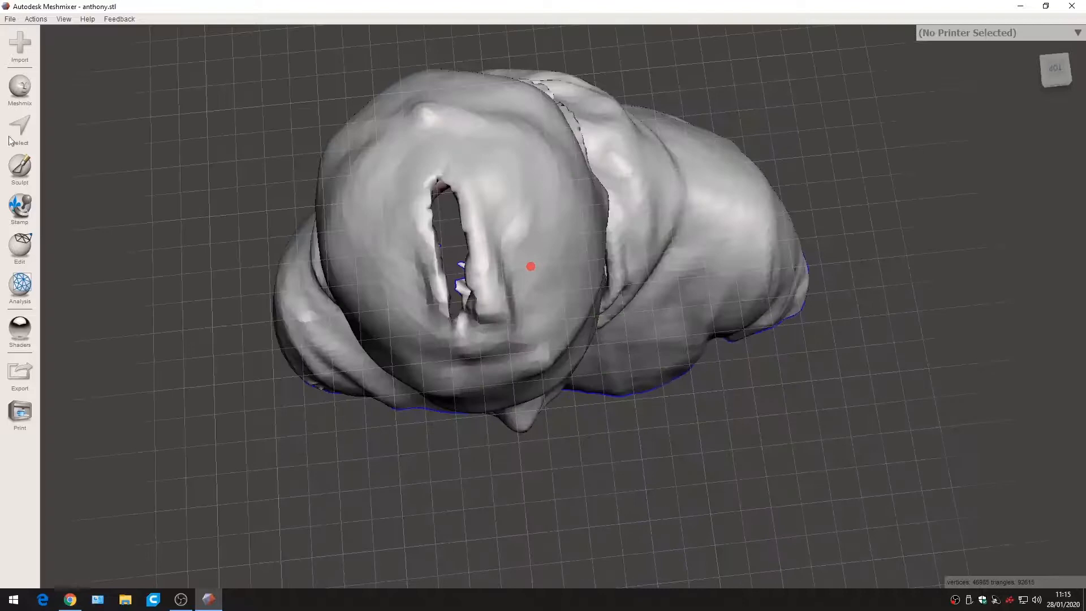
- Select the jagged faces around the hole on top of the head with the Sphere Brush at size 17 and discard them
{"action": "left_click", "coordinate": [10, 140]}
{"action": "left_click", "coordinate": [428, 242]}
{"action": "left_click_drag", "start_coordinate": [426, 253], "coordinate": [425, 216]}
{"action": "scroll", "coordinate": [434, 257], "scroll_direction": "up", "scroll_amount": 5}
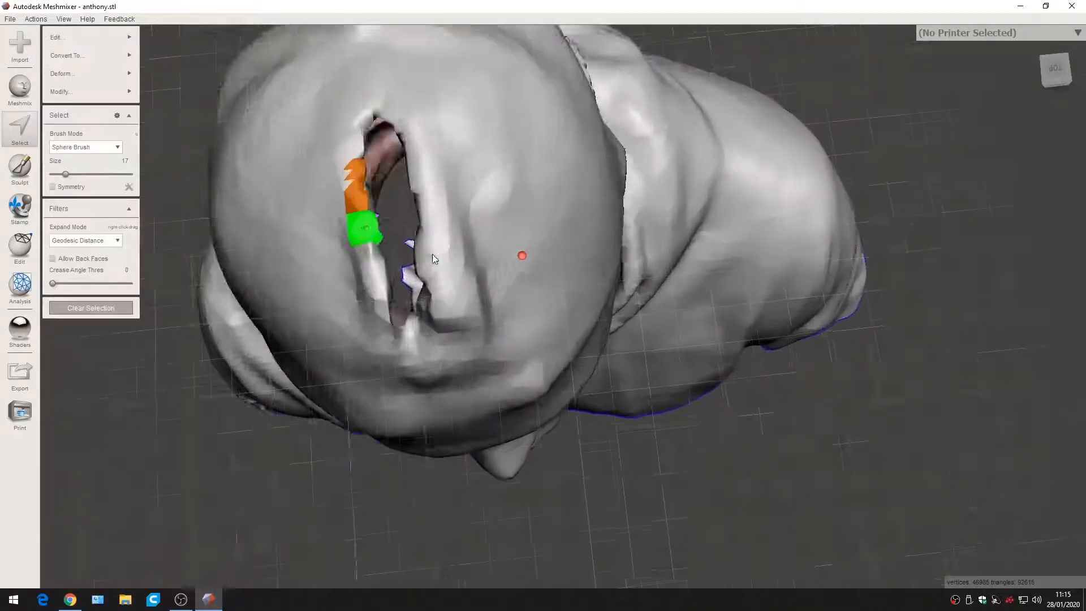
{"action": "left_click_drag", "start_coordinate": [234, 154], "coordinate": [253, 247]}
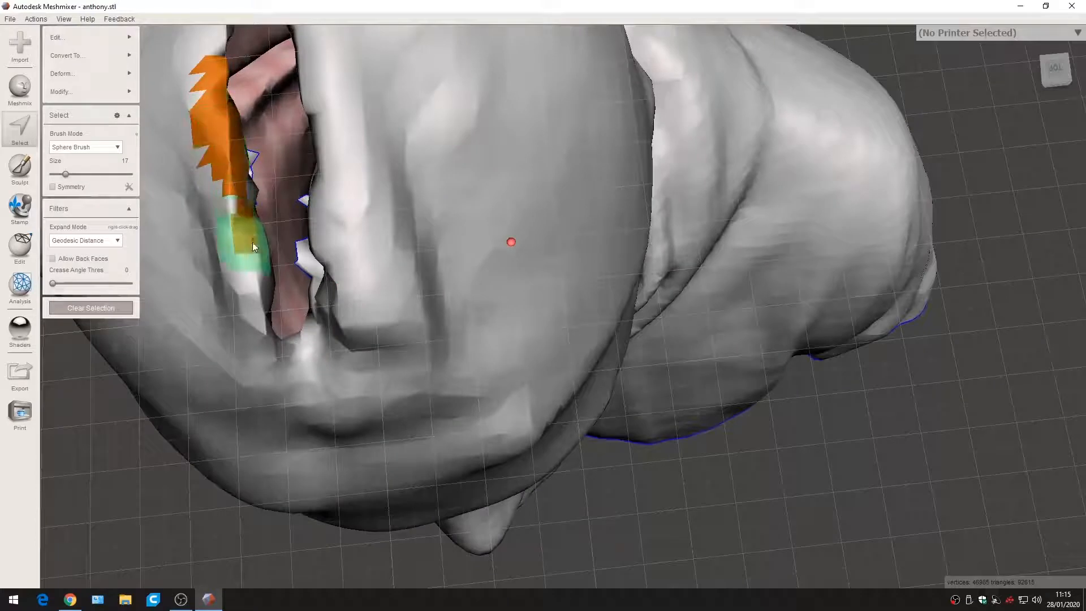
{"action": "left_click_drag", "start_coordinate": [253, 184], "coordinate": [275, 280]}
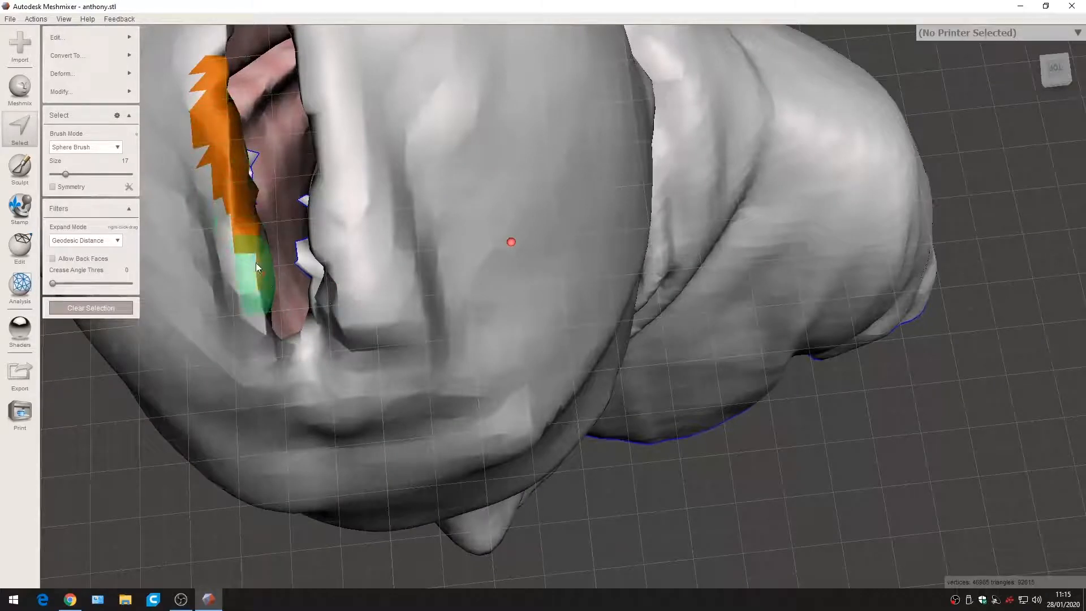
{"action": "mouse_move", "coordinate": [289, 341]}
{"action": "left_mouse_down"}
{"action": "mouse_move", "coordinate": [277, 338]}
{"action": "mouse_move", "coordinate": [333, 269]}
{"action": "mouse_move", "coordinate": [333, 227]}
{"action": "left_mouse_up"}
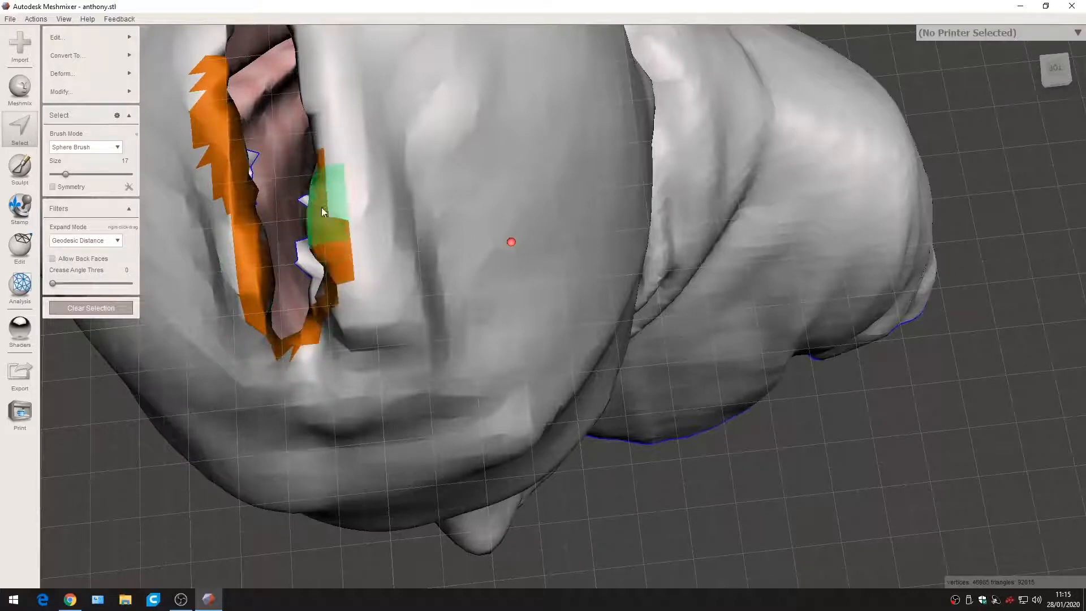
{"action": "left_click_drag", "start_coordinate": [319, 117], "coordinate": [320, 79]}
{"action": "scroll", "coordinate": [309, 69], "scroll_direction": "down", "scroll_amount": 4}
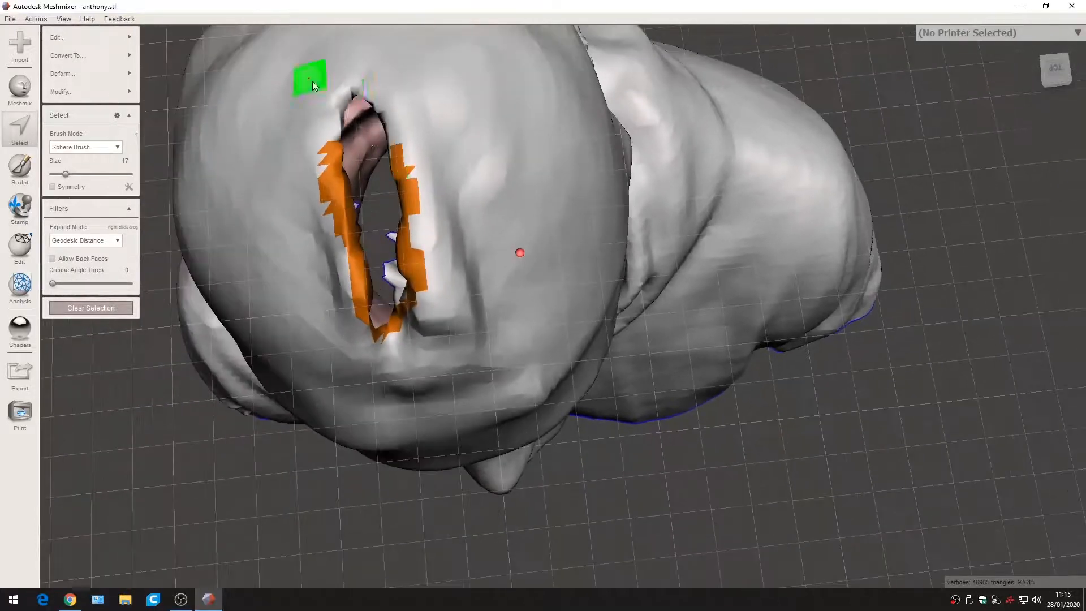
{"action": "left_click_drag", "start_coordinate": [385, 151], "coordinate": [389, 151]}
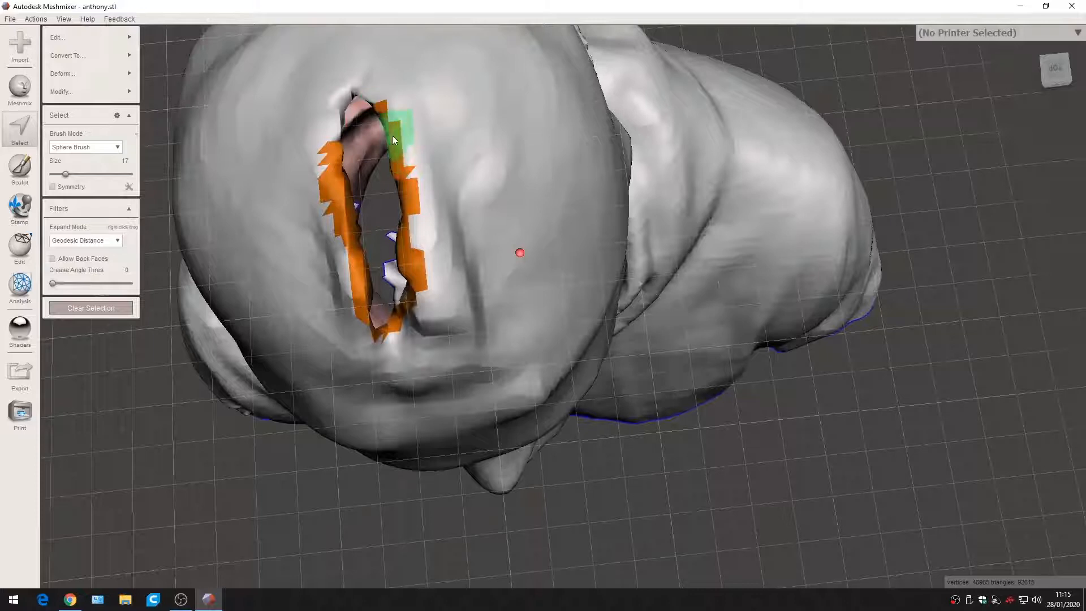
{"action": "left_click_drag", "start_coordinate": [356, 92], "coordinate": [362, 92]}
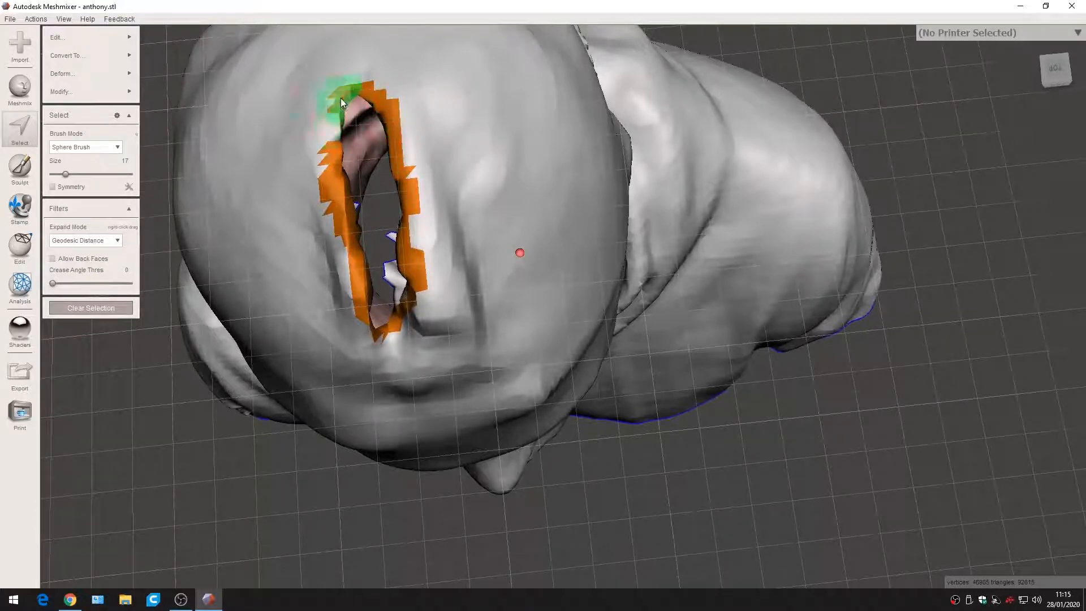
{"action": "left_click_drag", "start_coordinate": [325, 153], "coordinate": [324, 169]}
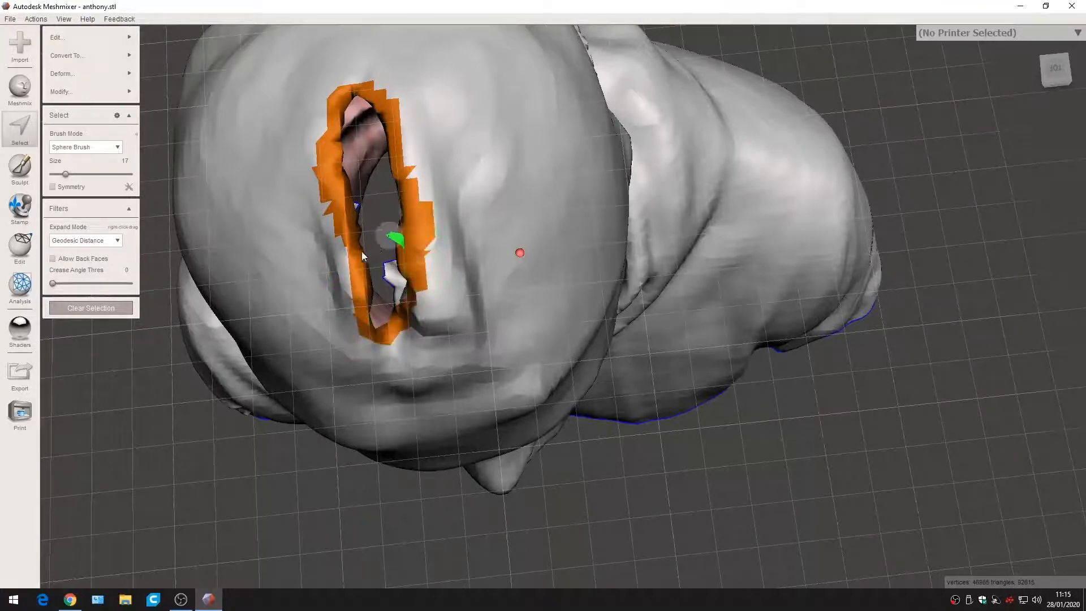
{"action": "left_click", "coordinate": [59, 37]}
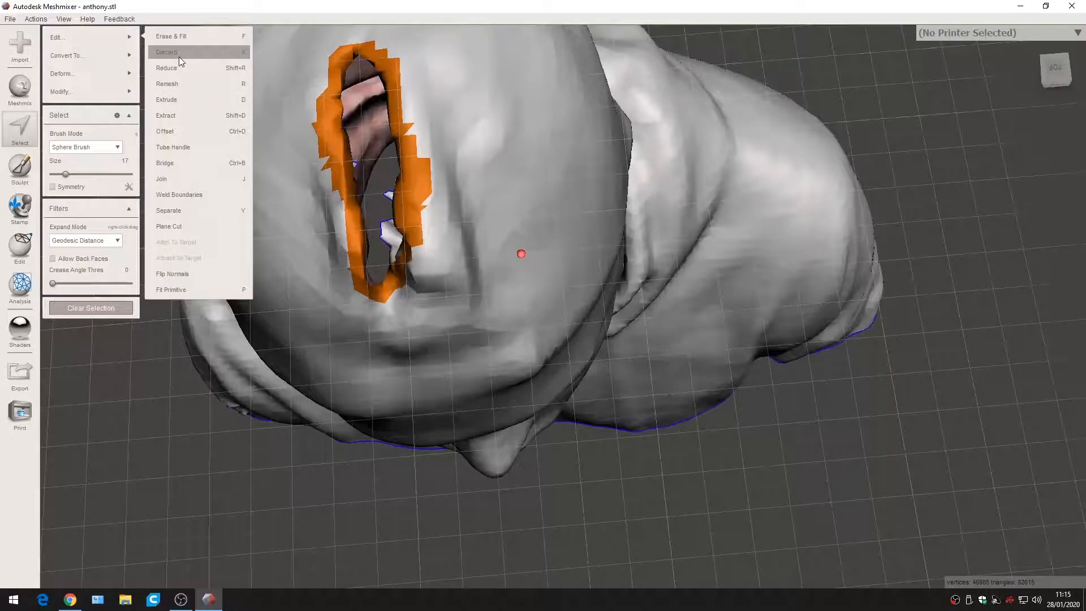
{"action": "left_click", "coordinate": [181, 52]}
- Select a band of faces around the enlarged hole on top of the head, close it with a Smooth MVC Erase & Fill, and clear the selection
{"action": "right_click_drag", "start_coordinate": [360, 308], "coordinate": [426, 253]}
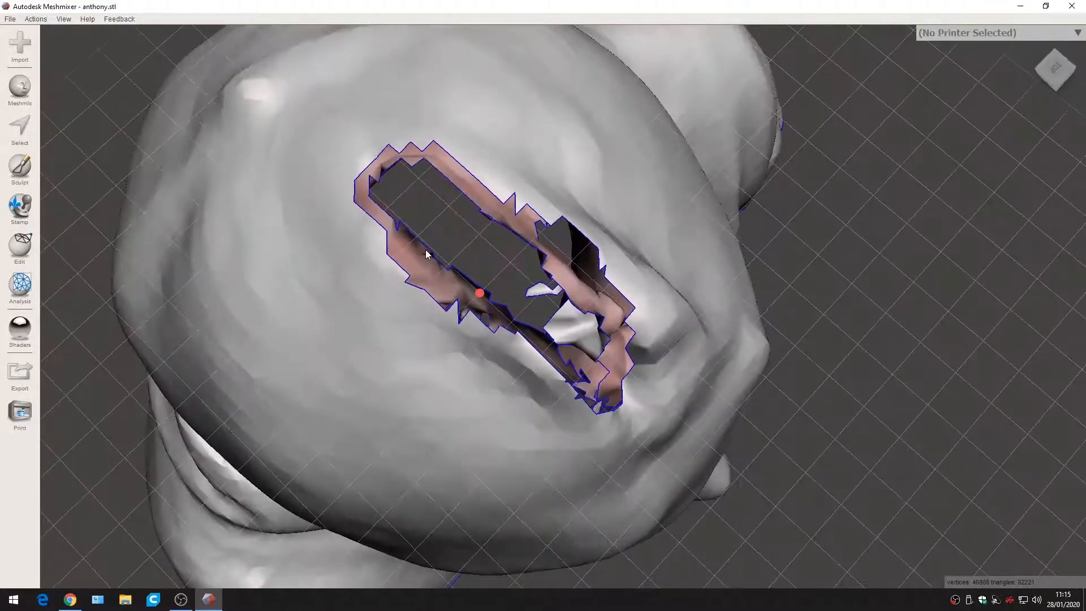
{"action": "left_click", "coordinate": [19, 127]}
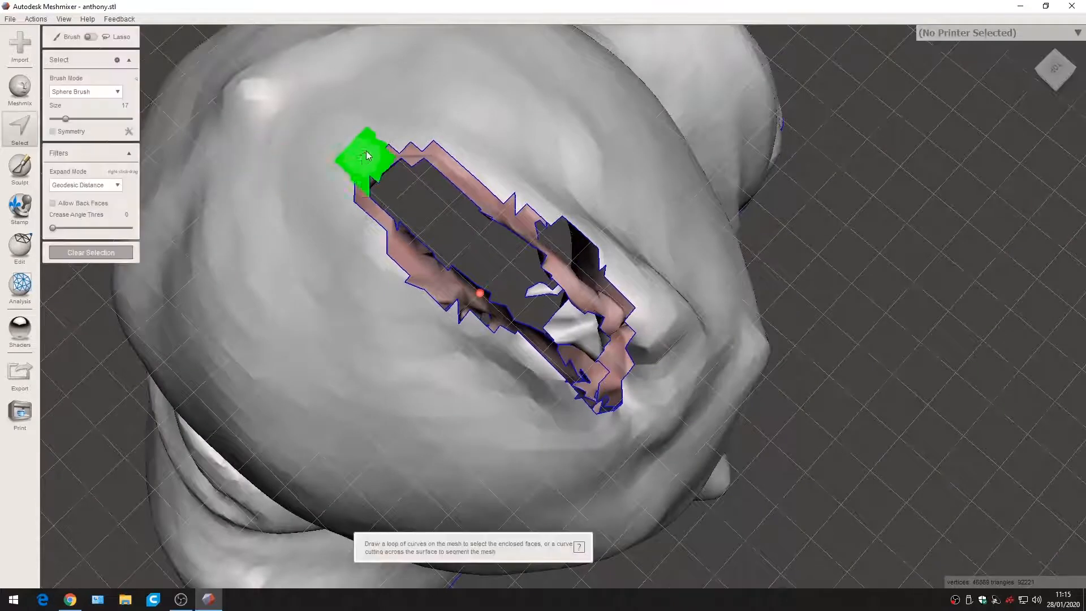
{"action": "mouse_move", "coordinate": [365, 149]}
{"action": "left_mouse_down"}
{"action": "mouse_move", "coordinate": [342, 182]}
{"action": "mouse_move", "coordinate": [348, 206]}
{"action": "mouse_move", "coordinate": [377, 227]}
{"action": "mouse_move", "coordinate": [390, 269]}
{"action": "mouse_move", "coordinate": [454, 323]}
{"action": "mouse_move", "coordinate": [526, 356]}
{"action": "mouse_move", "coordinate": [603, 424]}
{"action": "mouse_move", "coordinate": [633, 413]}
{"action": "mouse_move", "coordinate": [636, 329]}
{"action": "mouse_move", "coordinate": [622, 285]}
{"action": "mouse_move", "coordinate": [641, 328]}
{"action": "mouse_move", "coordinate": [569, 214]}
{"action": "mouse_move", "coordinate": [509, 191]}
{"action": "mouse_move", "coordinate": [432, 138]}
{"action": "mouse_move", "coordinate": [366, 135]}
{"action": "left_mouse_up"}
{"action": "right_click_drag", "start_coordinate": [327, 307], "coordinate": [292, 310]}
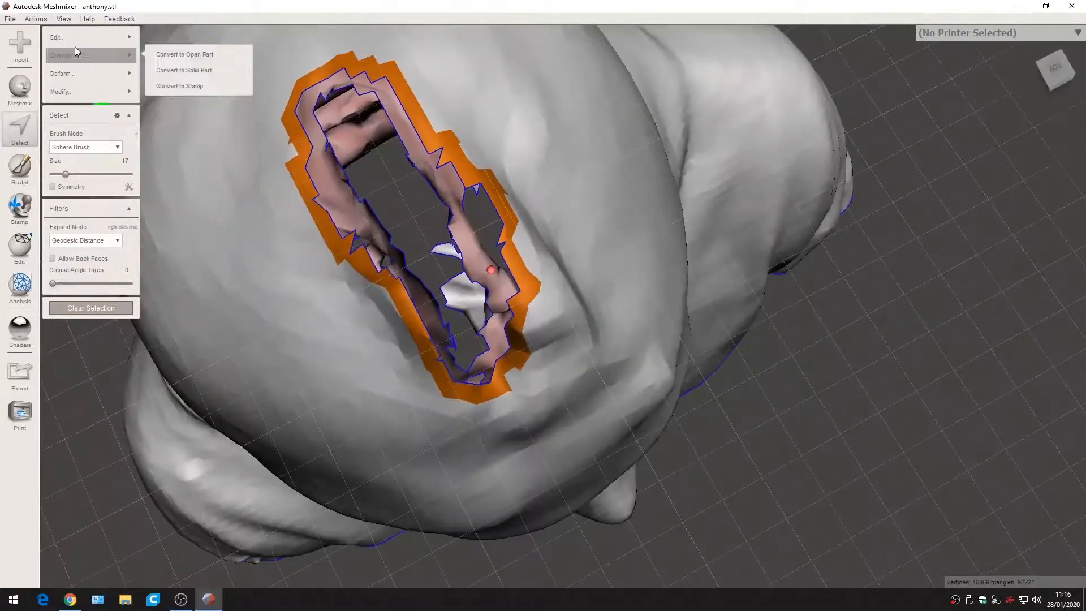
{"action": "mouse_move", "coordinate": [91, 37]}
{"action": "left_click", "coordinate": [161, 37]}
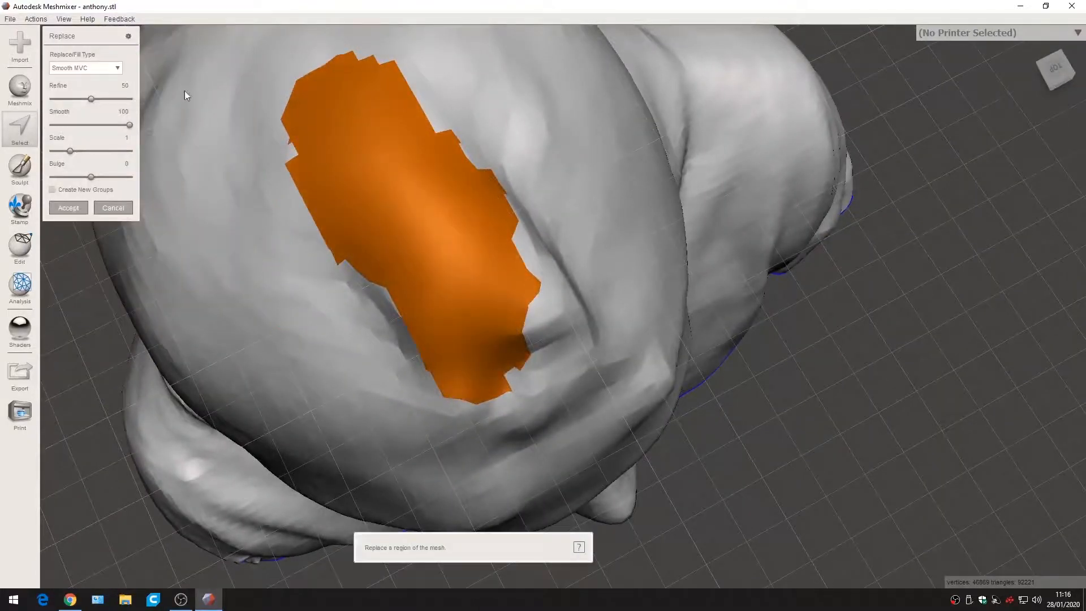
{"action": "right_click_drag", "start_coordinate": [332, 375], "coordinate": [368, 345]}
{"action": "left_click", "coordinate": [68, 208]}
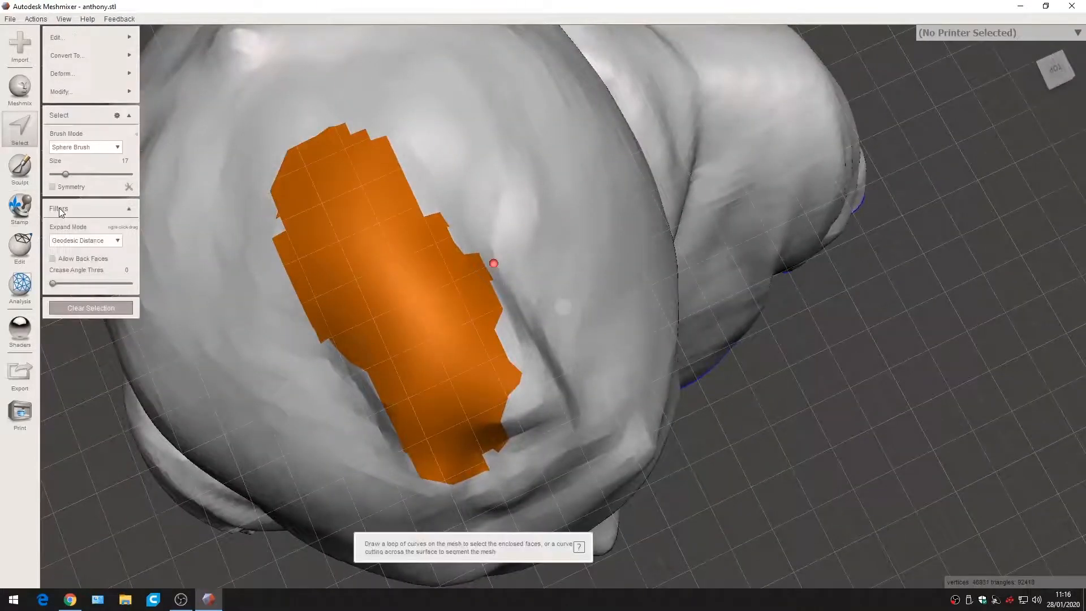
{"action": "left_click", "coordinate": [93, 309]}
- Select the faces around the tiny hole under the chin, repair it with a Smooth MVC Erase & Fill, and clear the selection
{"action": "mouse_move", "coordinate": [93, 308]}
{"action": "right_mouse_down"}
{"action": "mouse_move", "coordinate": [399, 379]}
{"action": "mouse_move", "coordinate": [342, 365]}
{"action": "mouse_move", "coordinate": [391, 313]}
{"action": "mouse_move", "coordinate": [488, 277]}
{"action": "mouse_move", "coordinate": [522, 231]}
{"action": "mouse_move", "coordinate": [490, 222]}
{"action": "mouse_move", "coordinate": [533, 208]}
{"action": "mouse_move", "coordinate": [689, 213]}
{"action": "mouse_move", "coordinate": [466, 179]}
{"action": "mouse_move", "coordinate": [434, 60]}
{"action": "mouse_move", "coordinate": [551, 311]}
{"action": "right_mouse_up"}
{"action": "scroll", "coordinate": [509, 254], "scroll_direction": "up", "scroll_amount": 5}
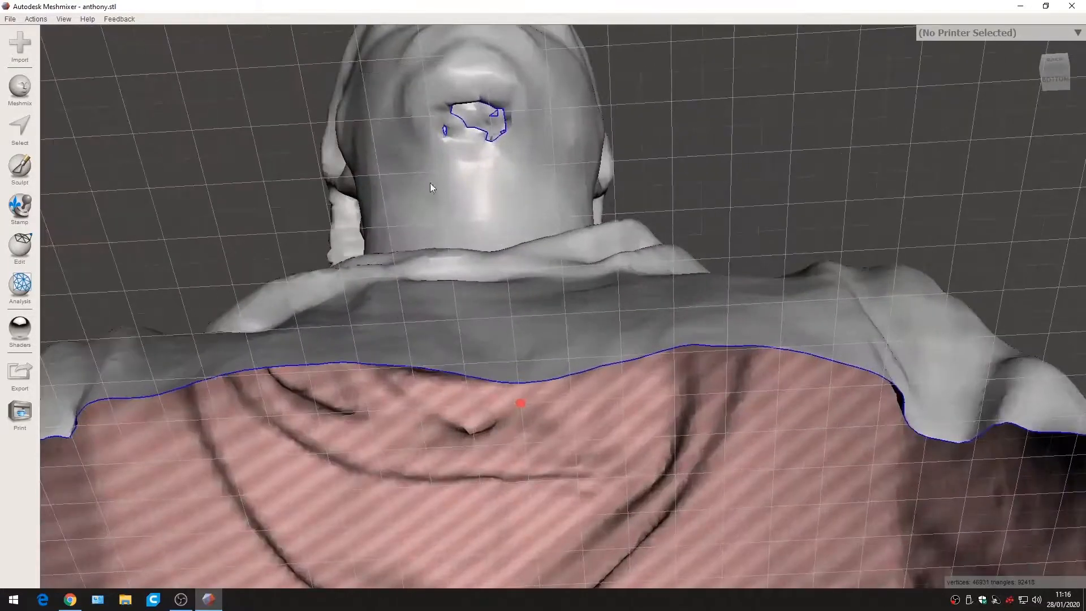
{"action": "left_click", "coordinate": [20, 125]}
{"action": "left_click", "coordinate": [461, 145]}
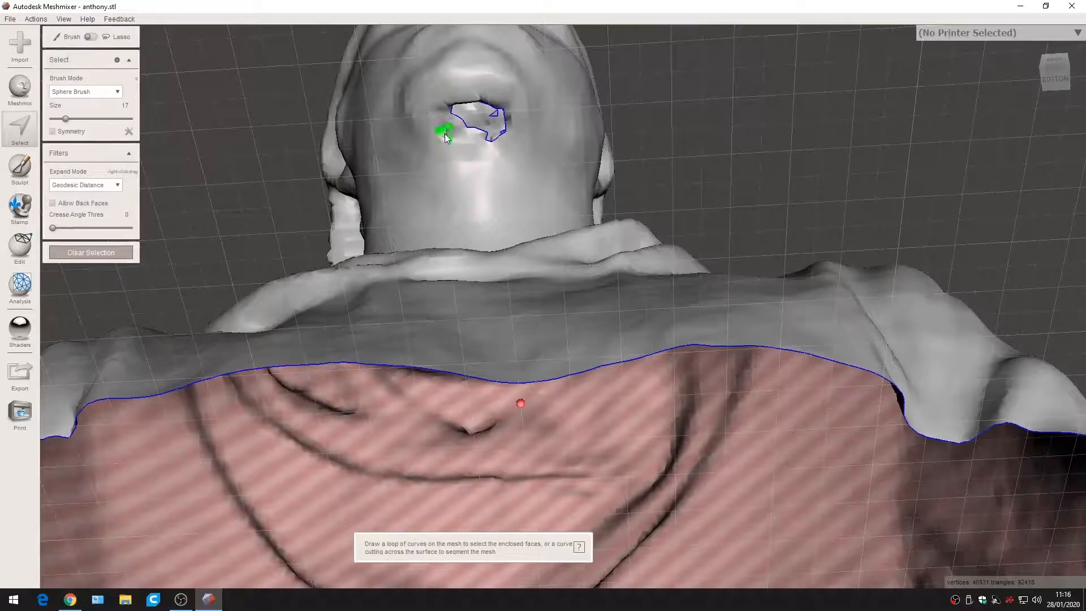
{"action": "left_click", "coordinate": [445, 135]}
{"action": "left_click_drag", "start_coordinate": [443, 136], "coordinate": [456, 134]}
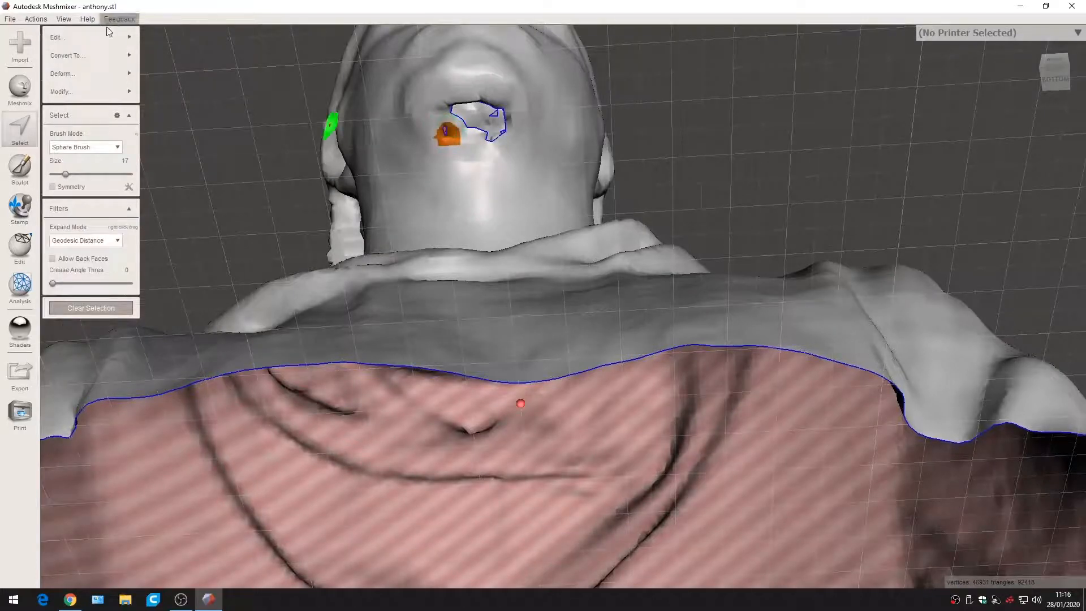
{"action": "left_click", "coordinate": [99, 38]}
{"action": "left_click", "coordinate": [164, 36]}
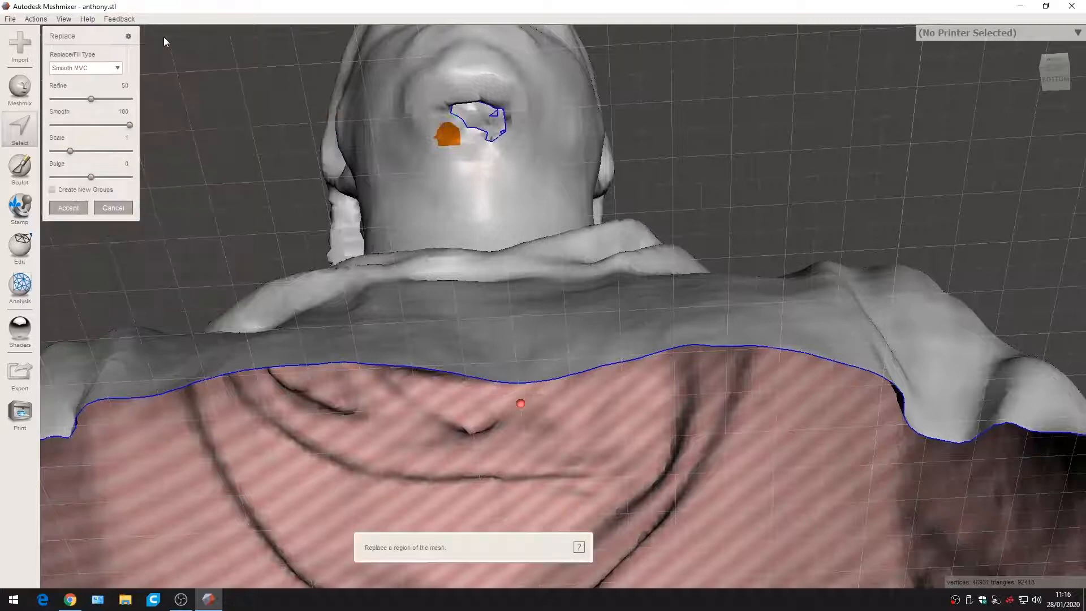
{"action": "right_click_drag", "start_coordinate": [452, 141], "coordinate": [437, 104]}
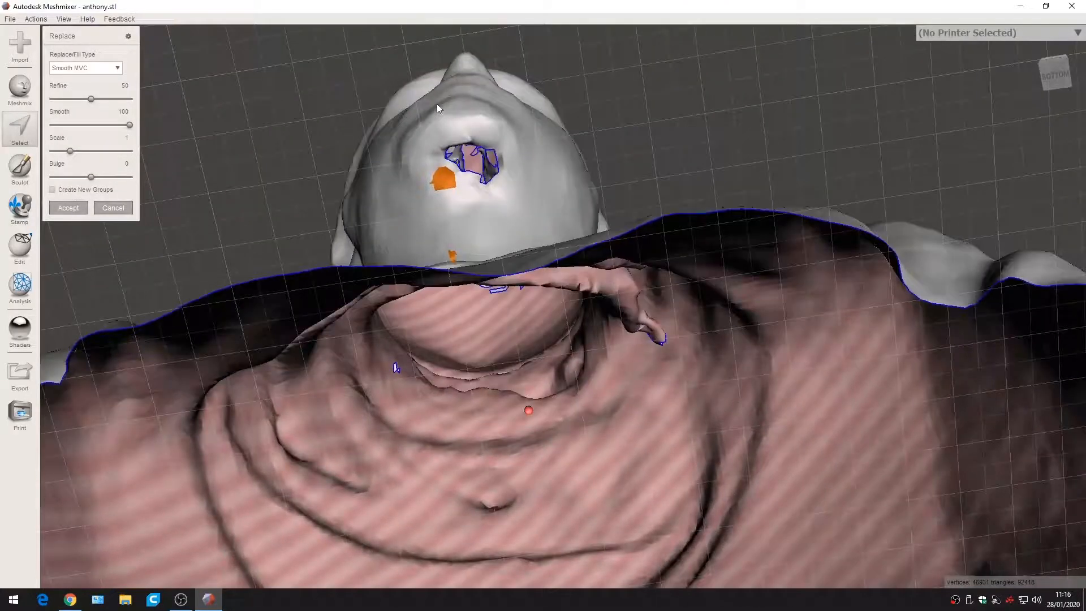
{"action": "left_click", "coordinate": [69, 208]}
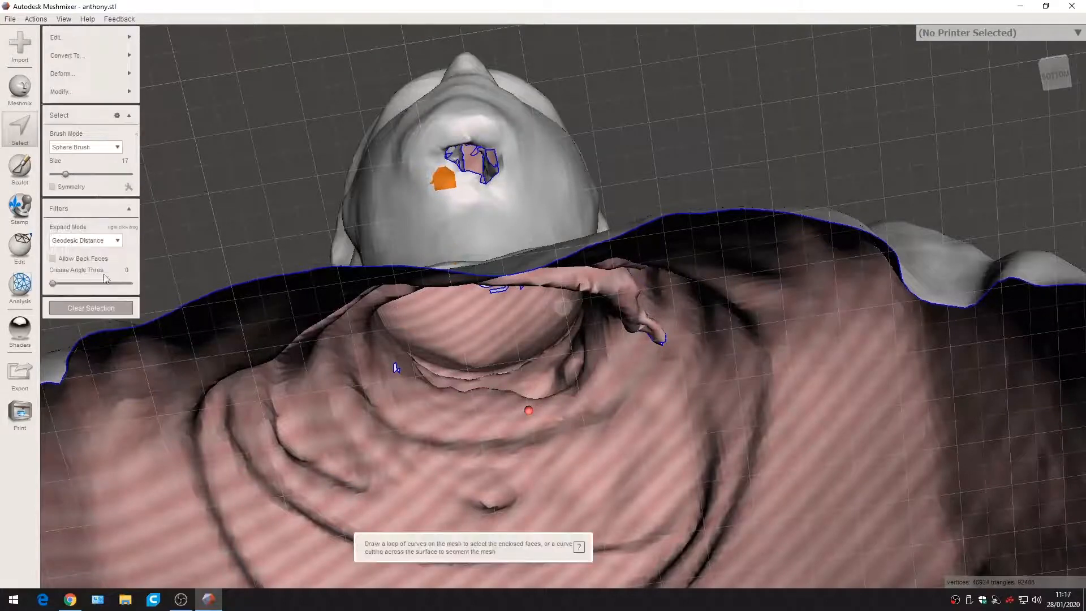
{"action": "left_click", "coordinate": [101, 308]}
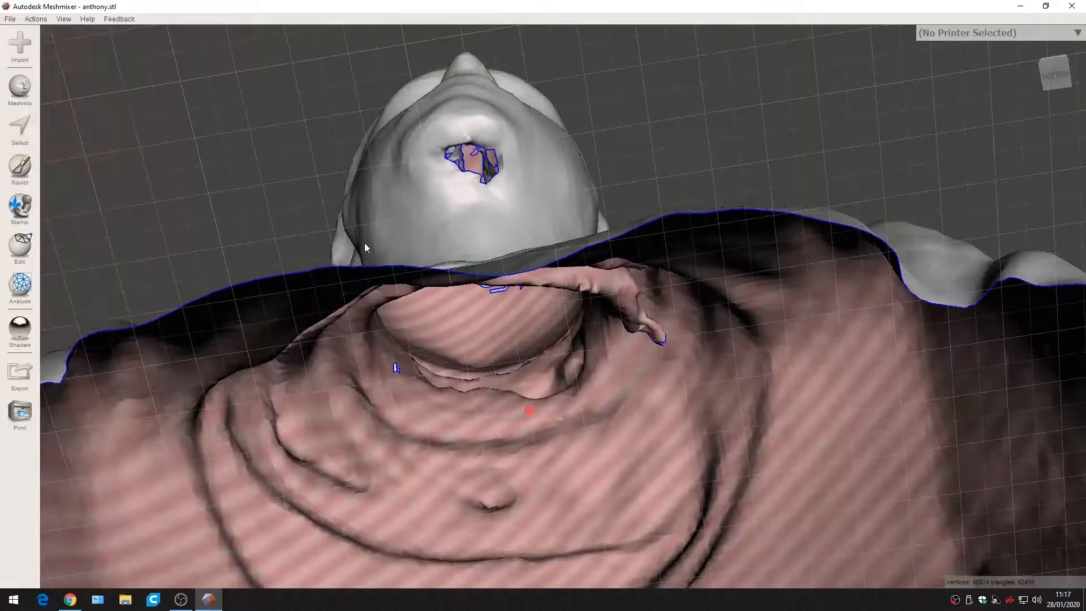
- Select a ring of faces around the large hole under the chin, close it with a Smooth MVC Erase & Fill, and clear the selection
{"action": "left_click", "coordinate": [20, 129]}
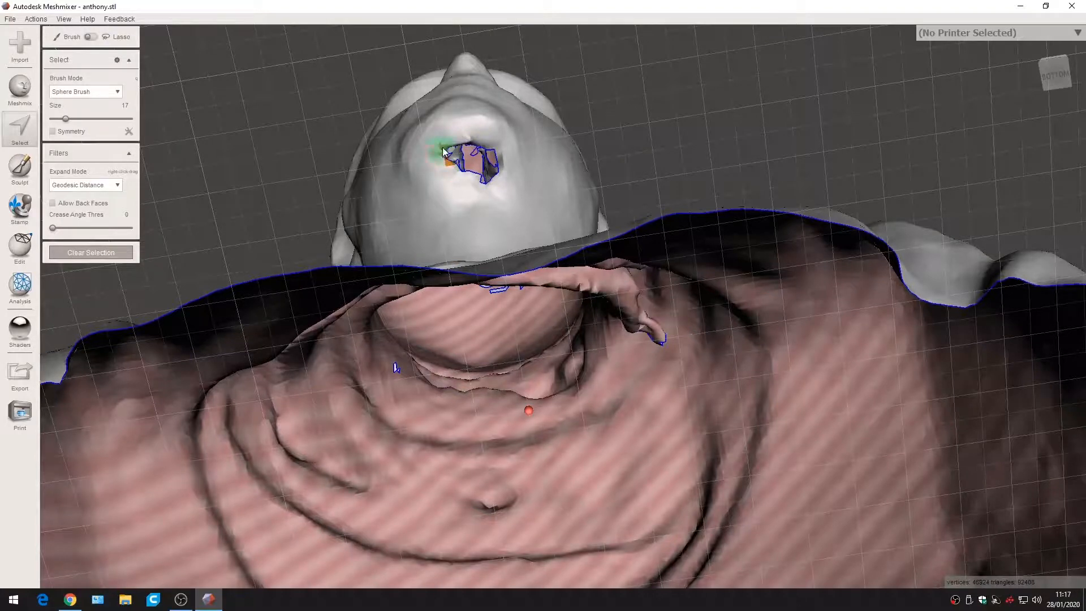
{"action": "left_click", "coordinate": [443, 164]}
{"action": "scroll", "coordinate": [419, 113], "scroll_direction": "up", "scroll_amount": 5}
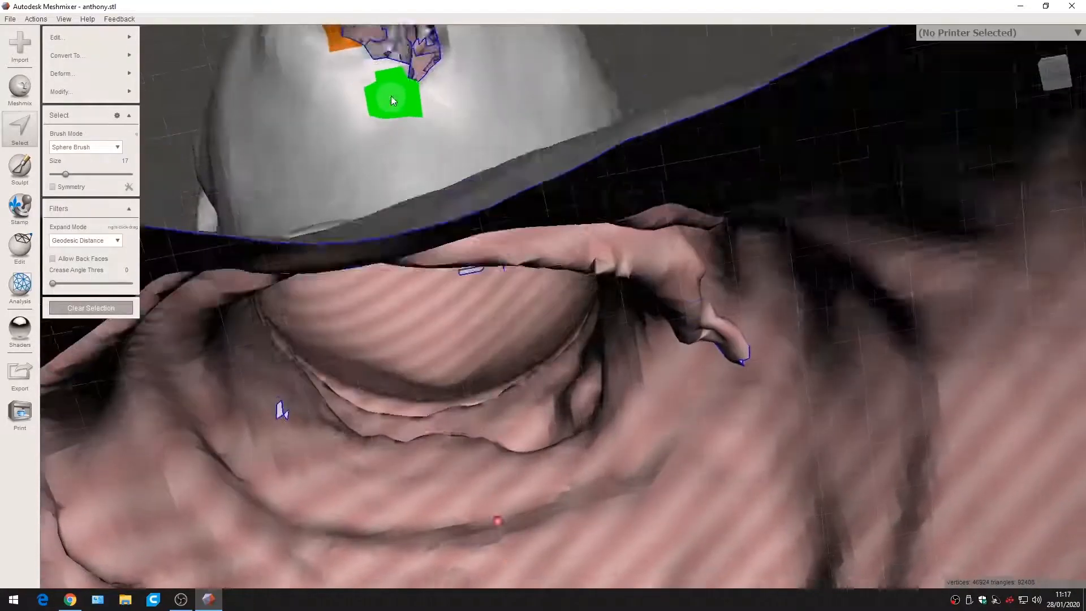
{"action": "scroll", "coordinate": [391, 96], "scroll_direction": "down", "scroll_amount": 2}
{"action": "middle_click_drag", "start_coordinate": [392, 97], "coordinate": [391, 135]}
{"action": "scroll", "coordinate": [373, 181], "scroll_direction": "up", "scroll_amount": 4}
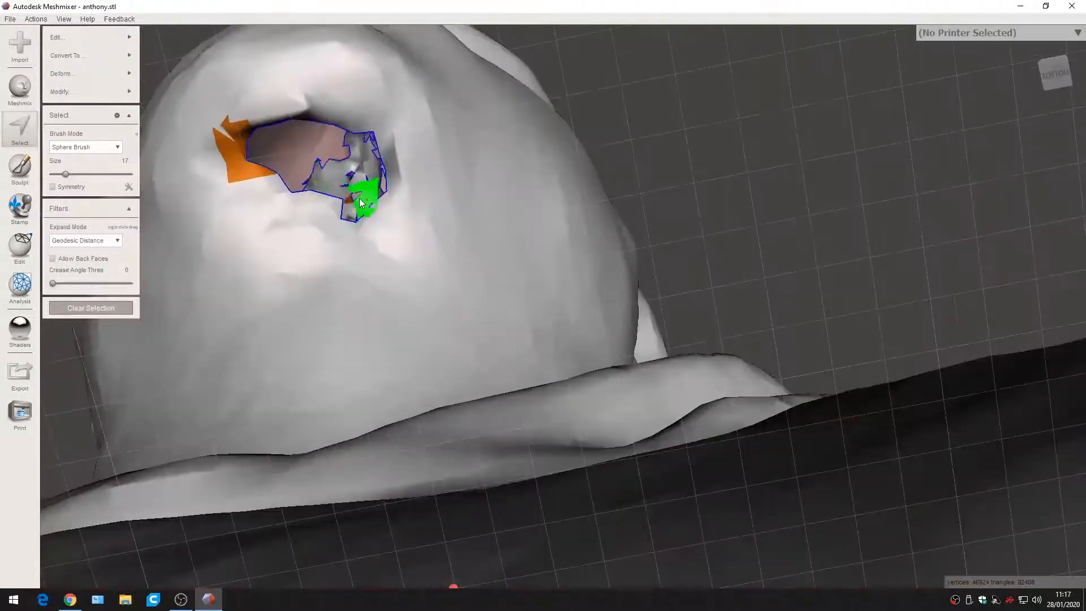
{"action": "right_click_drag", "start_coordinate": [304, 186], "coordinate": [304, 174]}
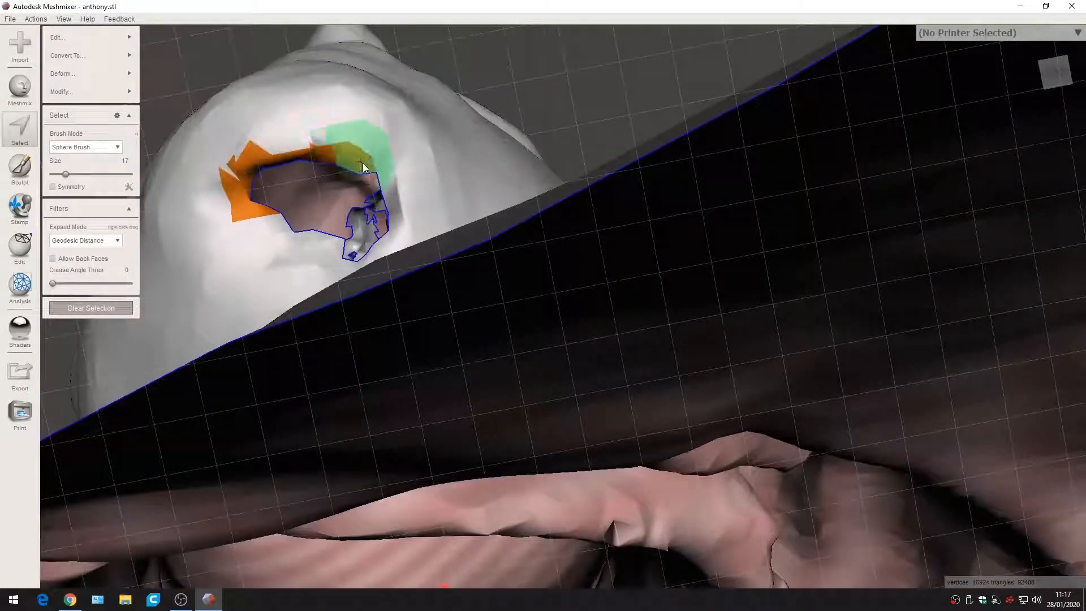
{"action": "mouse_move", "coordinate": [389, 199]}
{"action": "left_mouse_down"}
{"action": "mouse_move", "coordinate": [395, 229]}
{"action": "mouse_move", "coordinate": [369, 261]}
{"action": "mouse_move", "coordinate": [272, 231]}
{"action": "mouse_move", "coordinate": [236, 176]}
{"action": "left_mouse_up"}
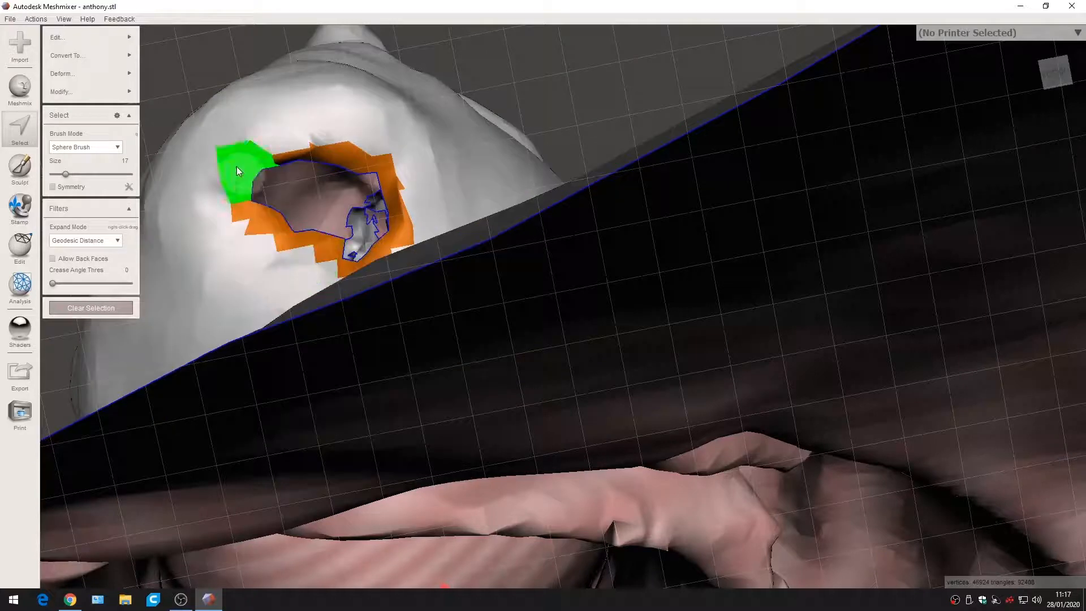
{"action": "mouse_move", "coordinate": [80, 31]}
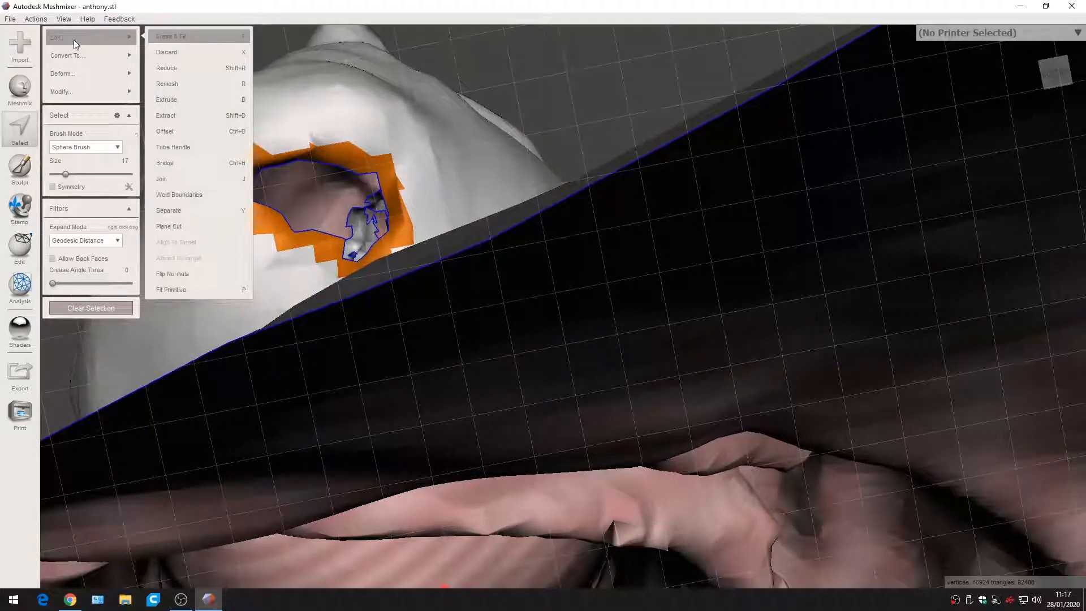
{"action": "left_click", "coordinate": [165, 37]}
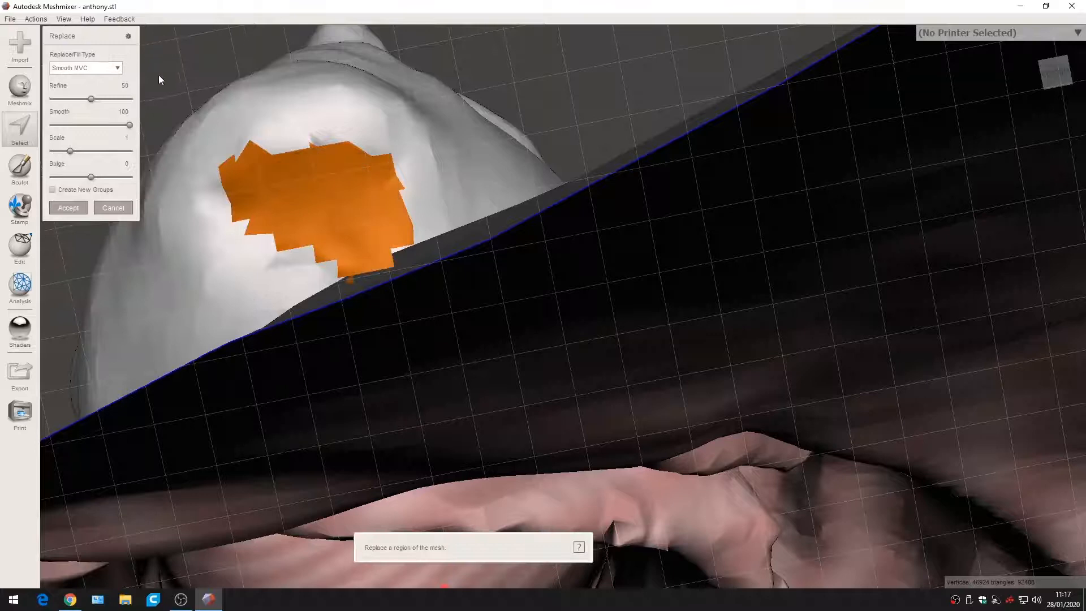
{"action": "left_click", "coordinate": [62, 212]}
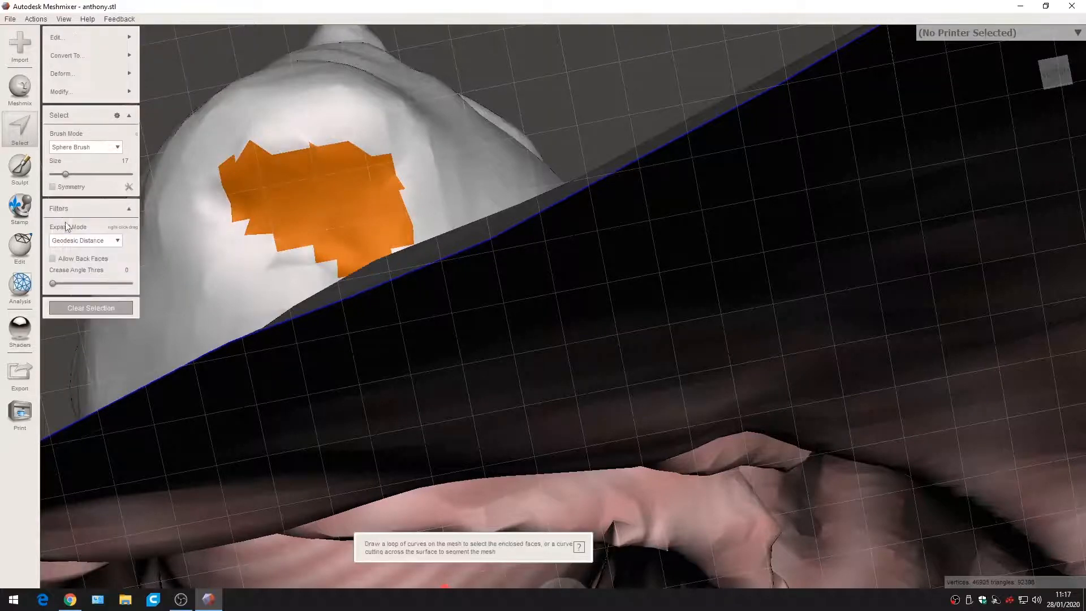
{"action": "left_click", "coordinate": [83, 311]}
- Convert the repaired bust into a solid with Make Solid using the Fast solid type, and dismiss the Object Browser
{"action": "right_click_drag", "start_coordinate": [271, 232], "coordinate": [1085, 248]}
{"action": "scroll", "coordinate": [429, 333], "scroll_direction": "down", "scroll_amount": 3}
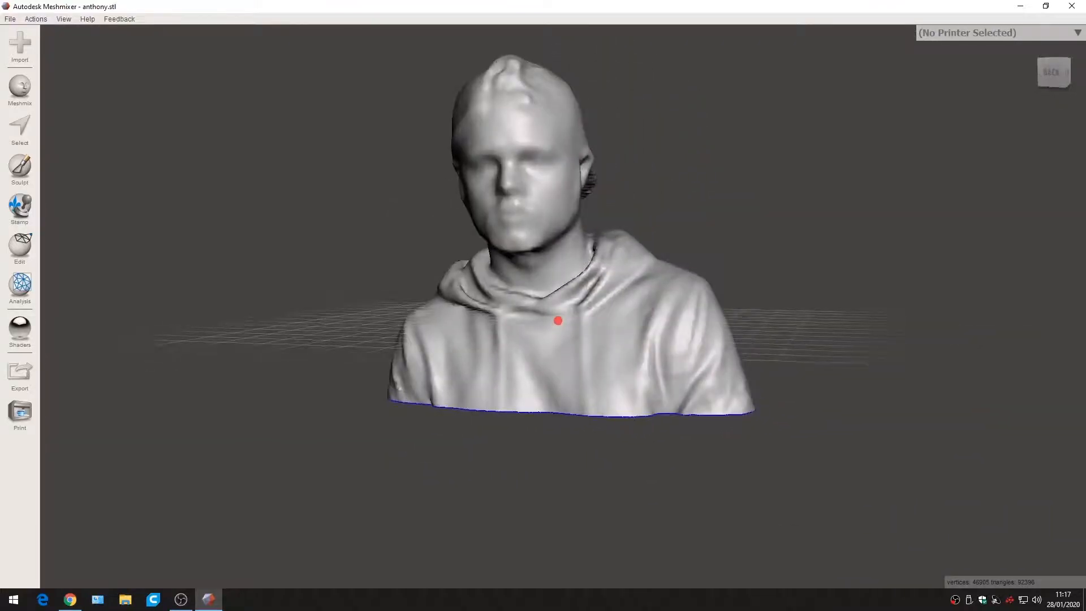
{"action": "left_click", "coordinate": [20, 249]}
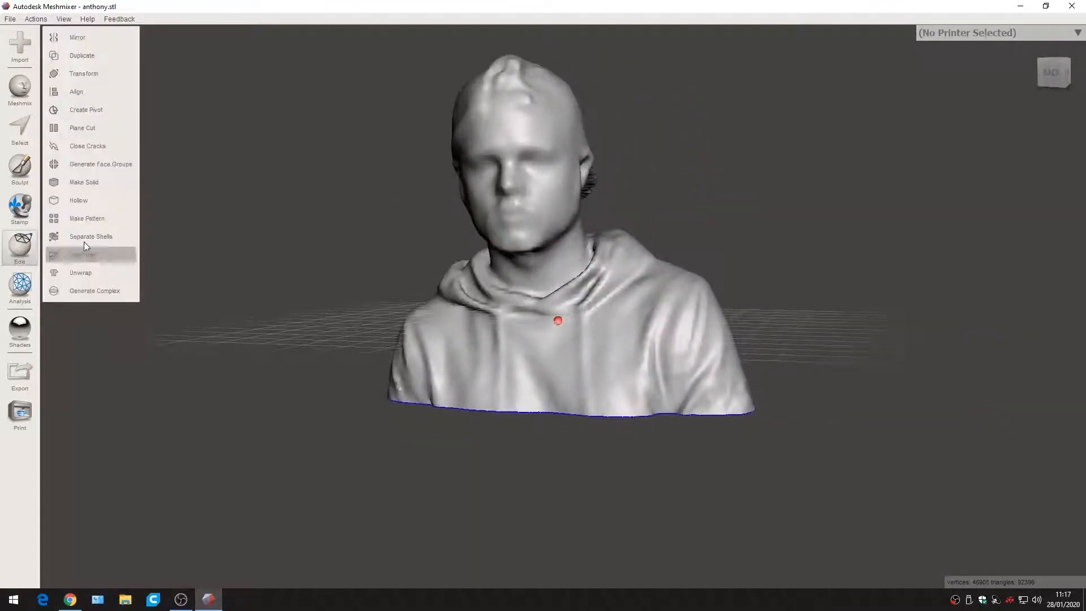
{"action": "left_click", "coordinate": [98, 183]}
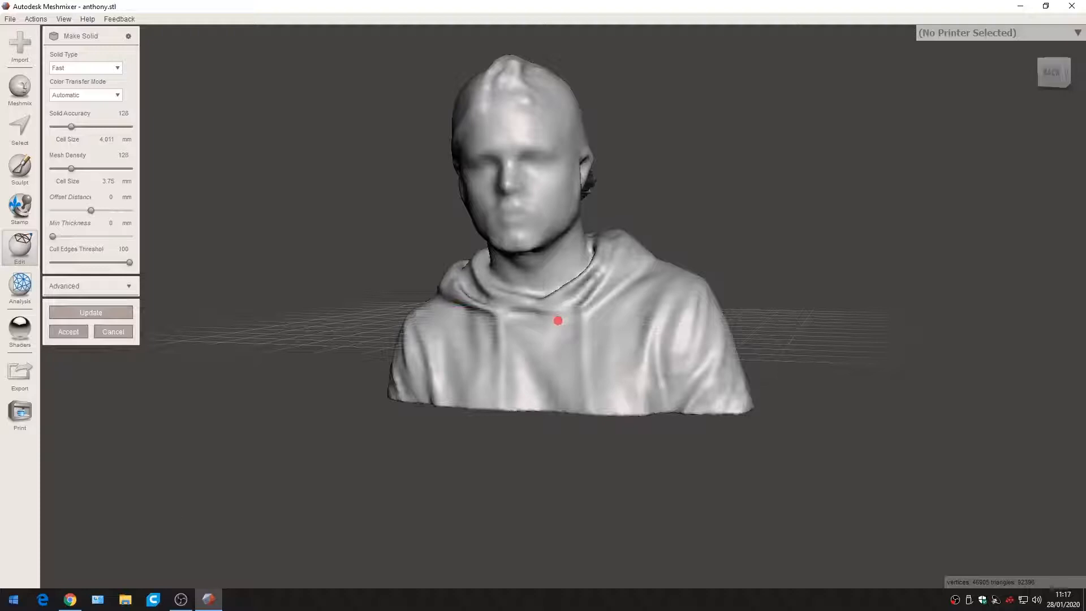
{"action": "left_click", "coordinate": [63, 335]}
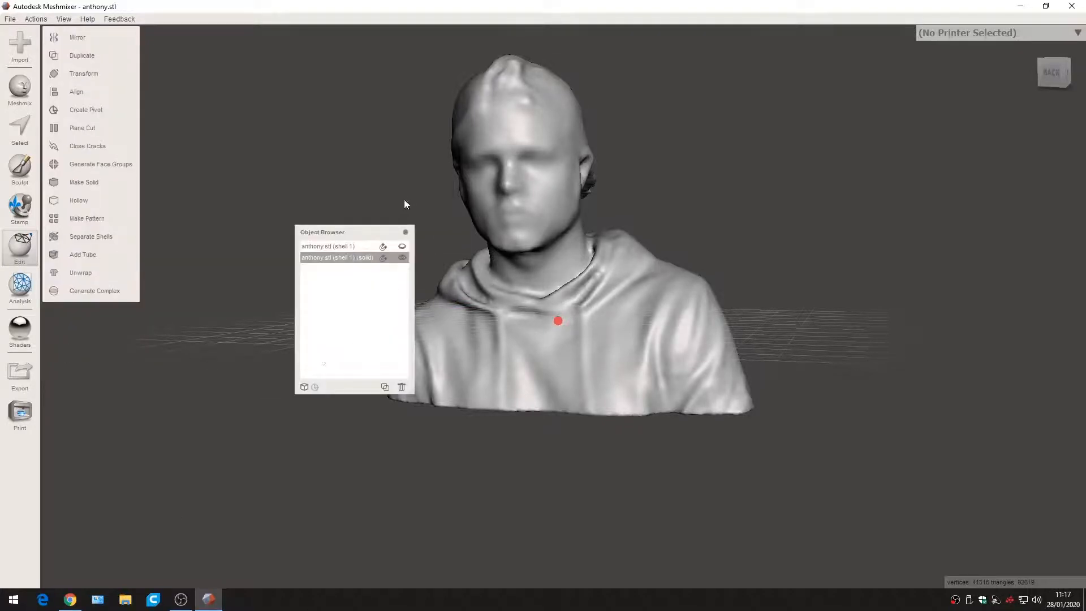
{"action": "left_click", "coordinate": [396, 257]}
{"action": "left_click", "coordinate": [405, 232]}
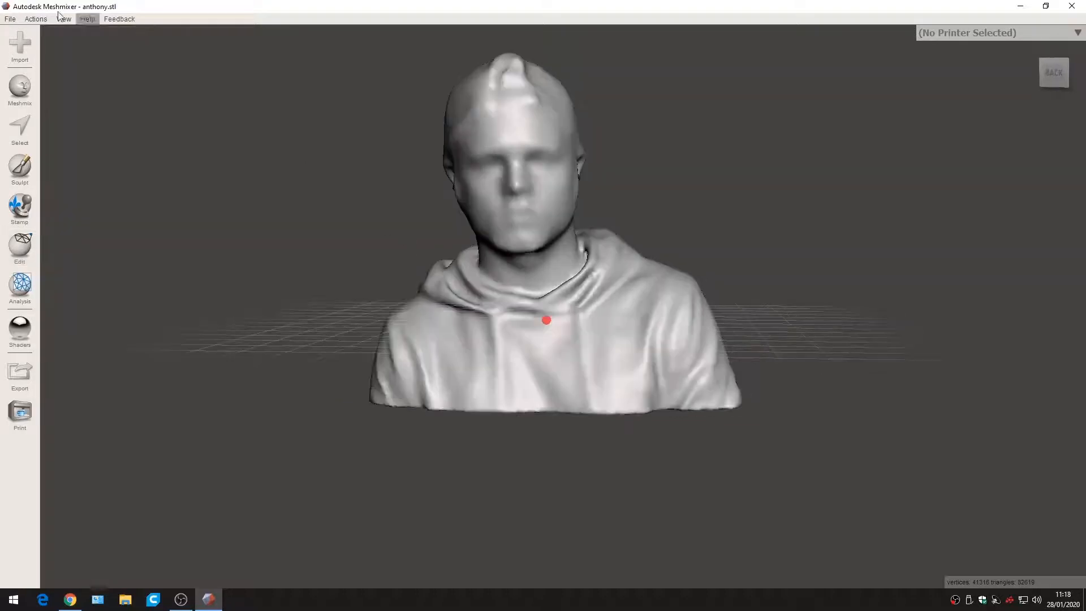
- Export the solid bust to the Bureau folder in STL Binary Format, naming the file after the source scan with "Retouché" appended
{"action": "left_click", "coordinate": [10, 18]}
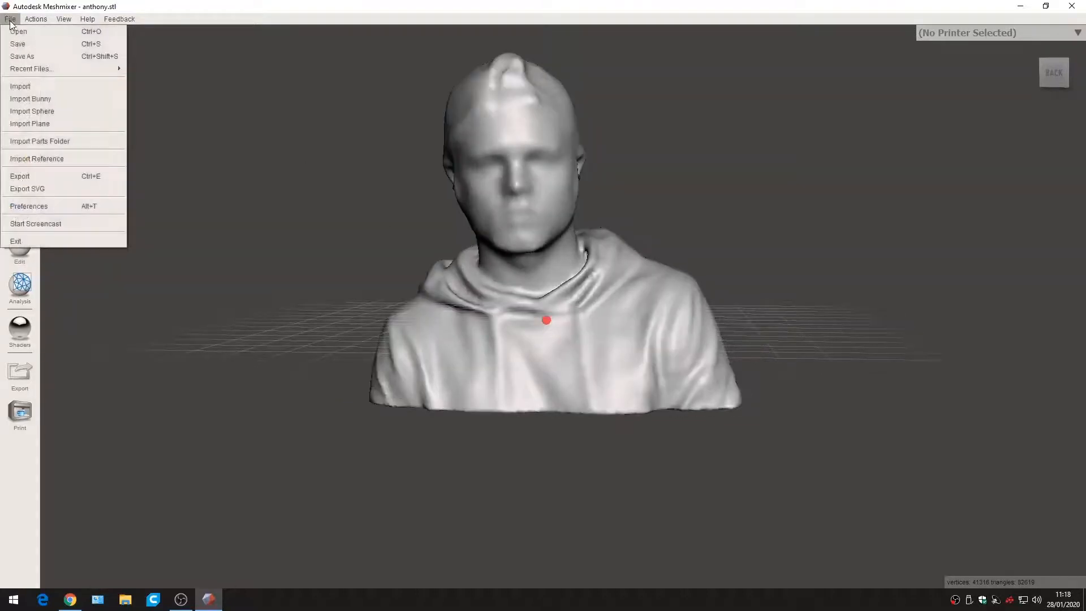
{"action": "left_click", "coordinate": [34, 176]}
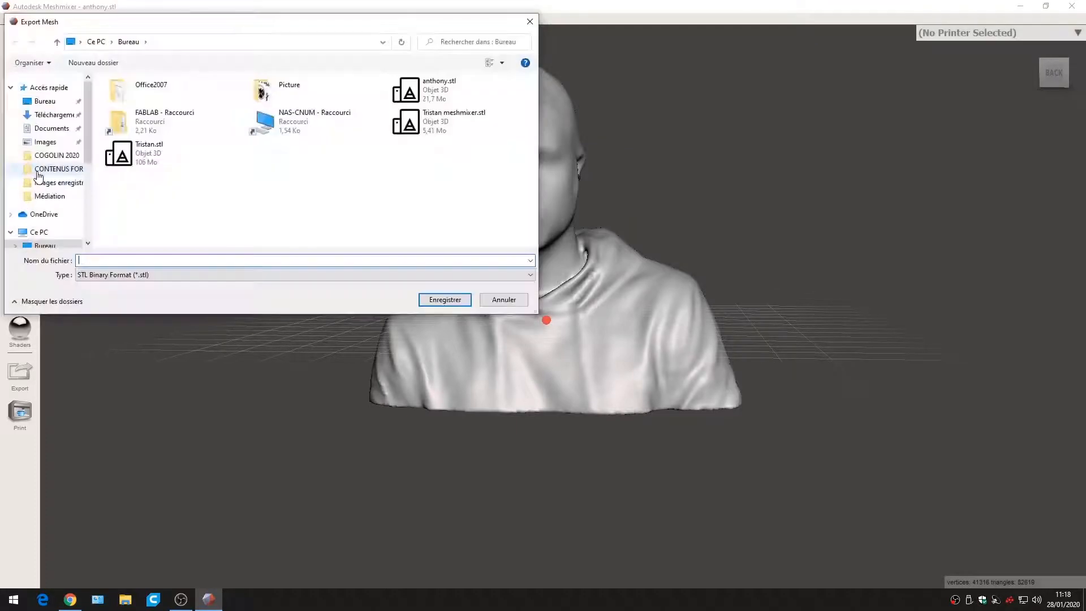
{"action": "type", "text": "A"}
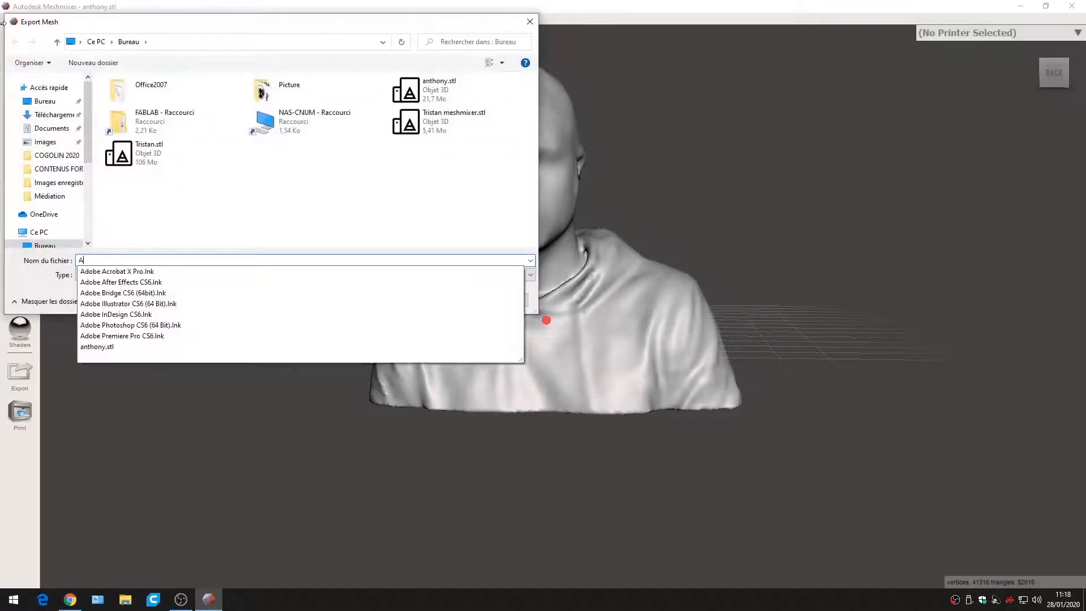
{"action": "type", "text": "nthonyRetouché"}
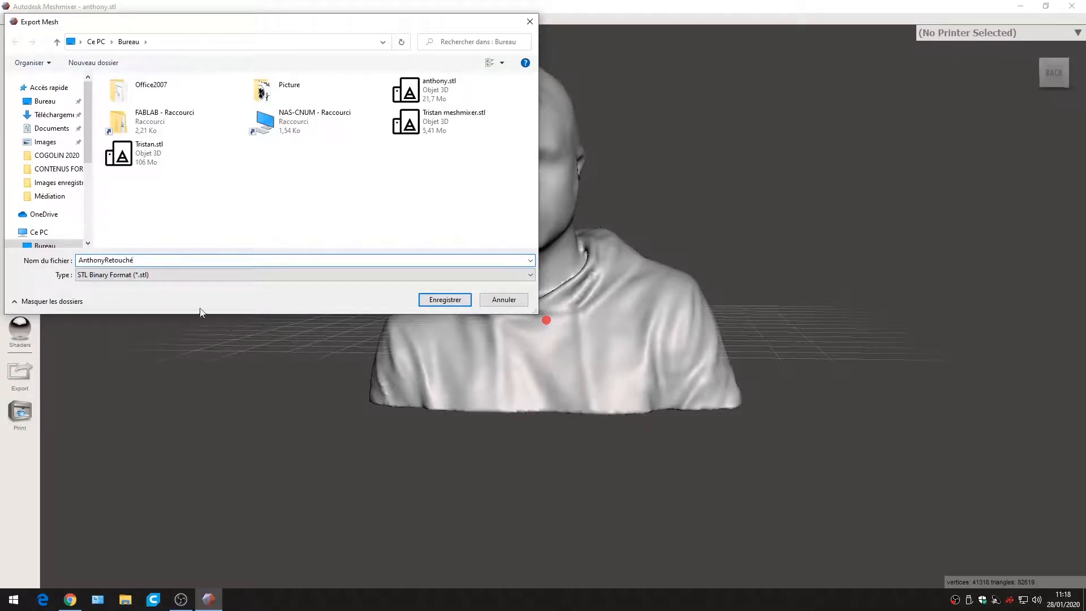
{"action": "left_click", "coordinate": [166, 275]}
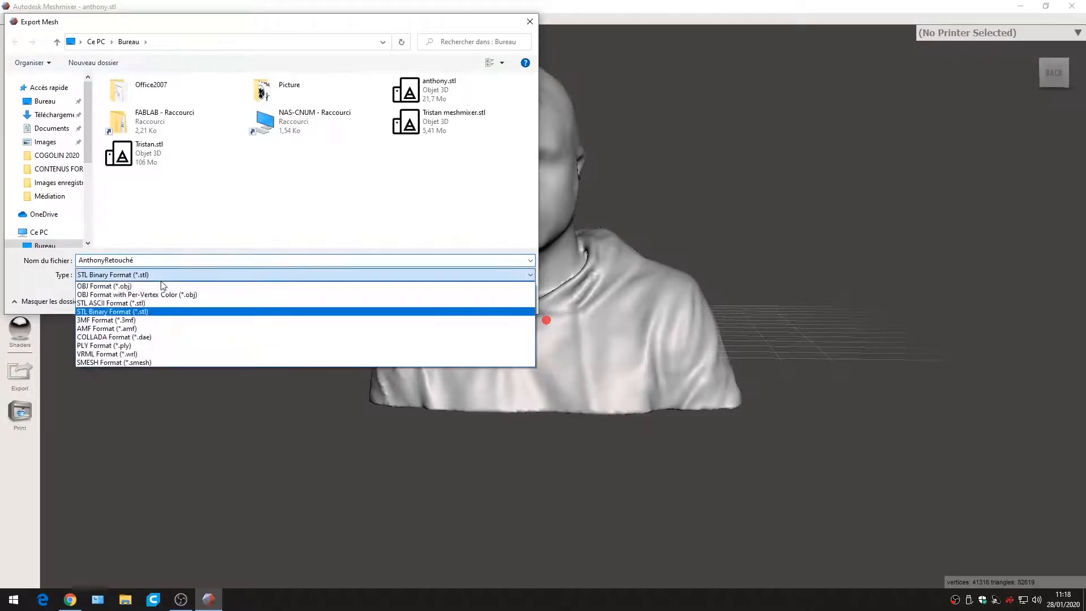
{"action": "left_click", "coordinate": [120, 312]}
{"action": "left_click", "coordinate": [438, 301]}
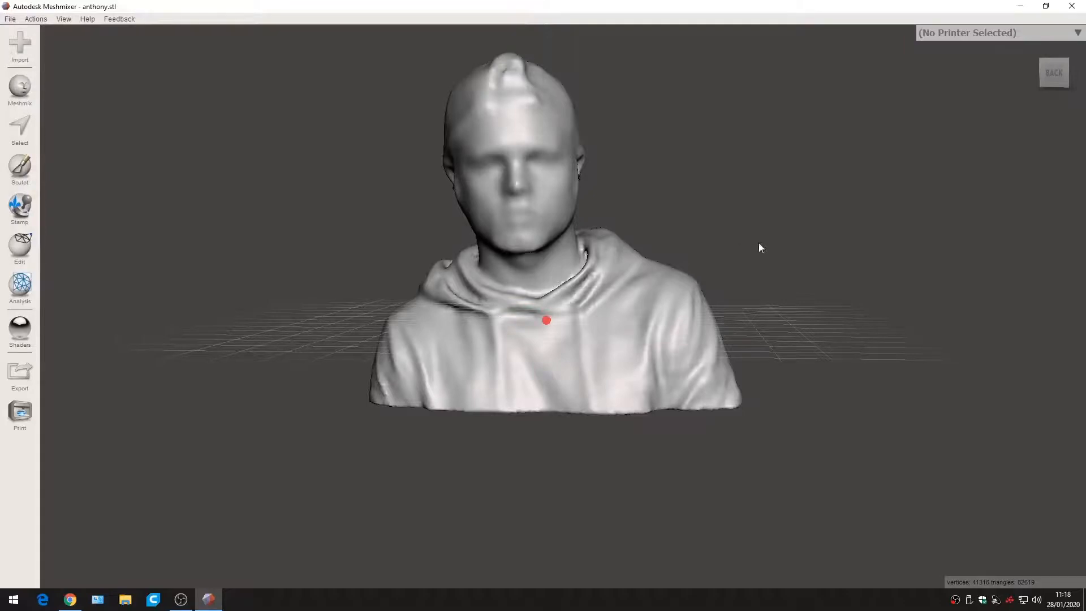
- Exit Meshmixer without saving the current document
{"action": "left_click", "coordinate": [1070, 7]}
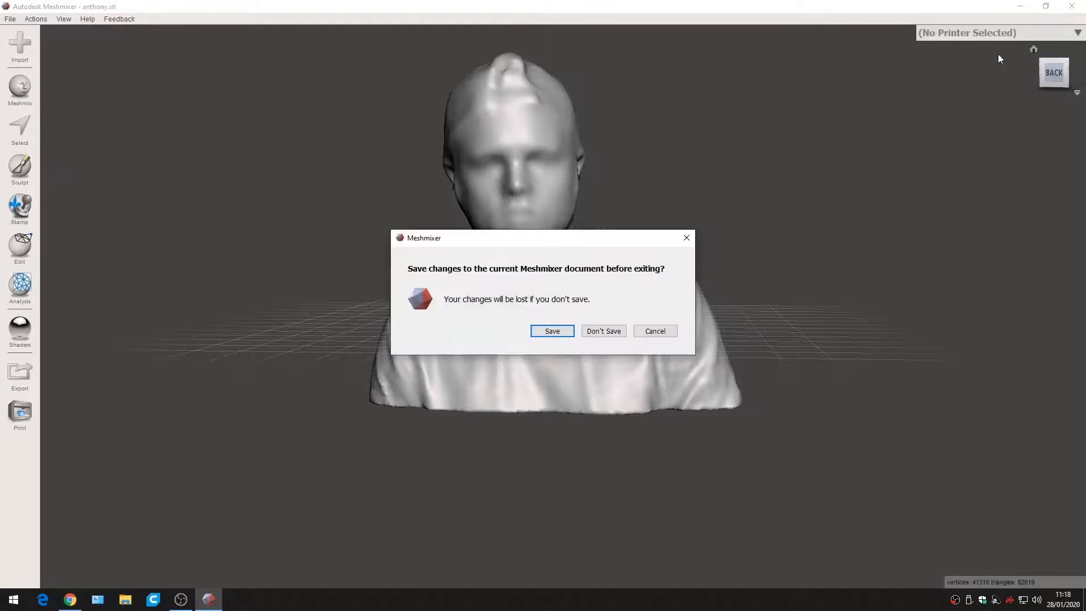
{"action": "left_click", "coordinate": [598, 333]}
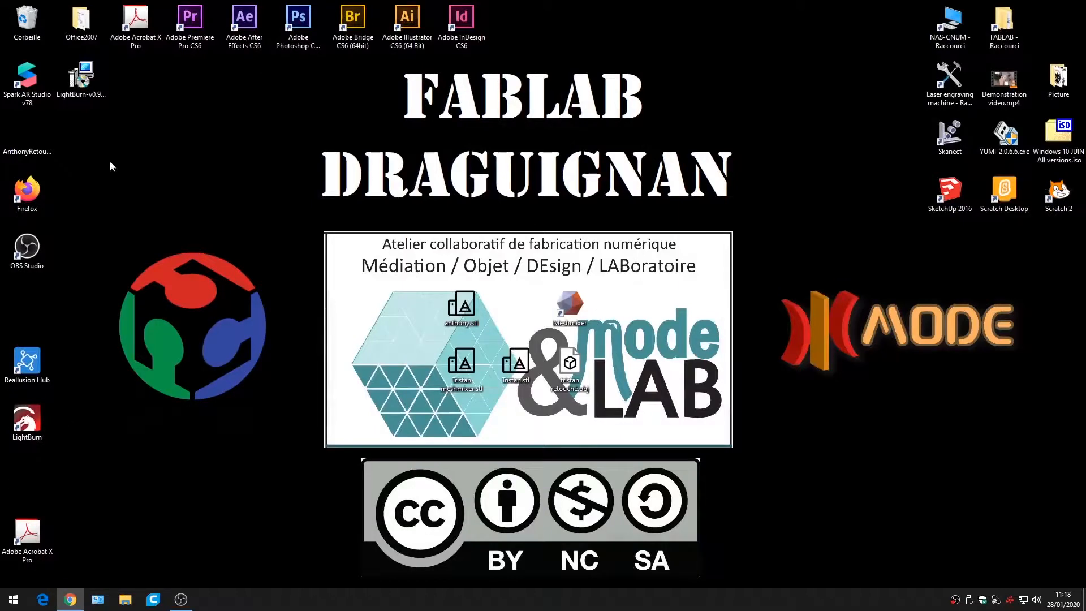
- Place the exported STL beside the original scan file on the desktop and open it in Print 3D to inspect the bust
{"action": "left_click_drag", "start_coordinate": [17, 136], "coordinate": [514, 312]}
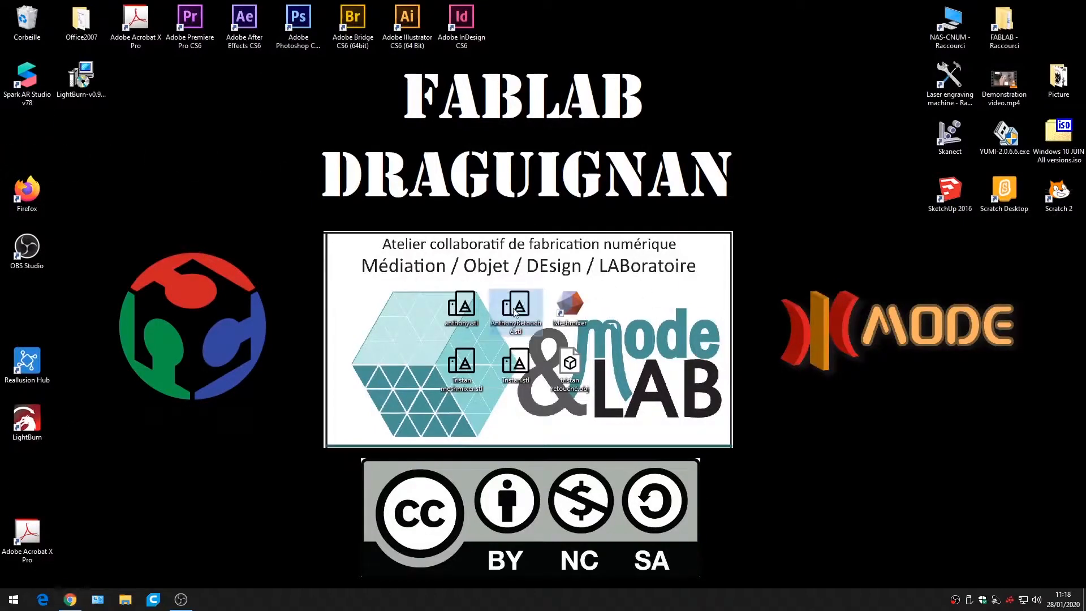
{"action": "double_click", "coordinate": [516, 308]}
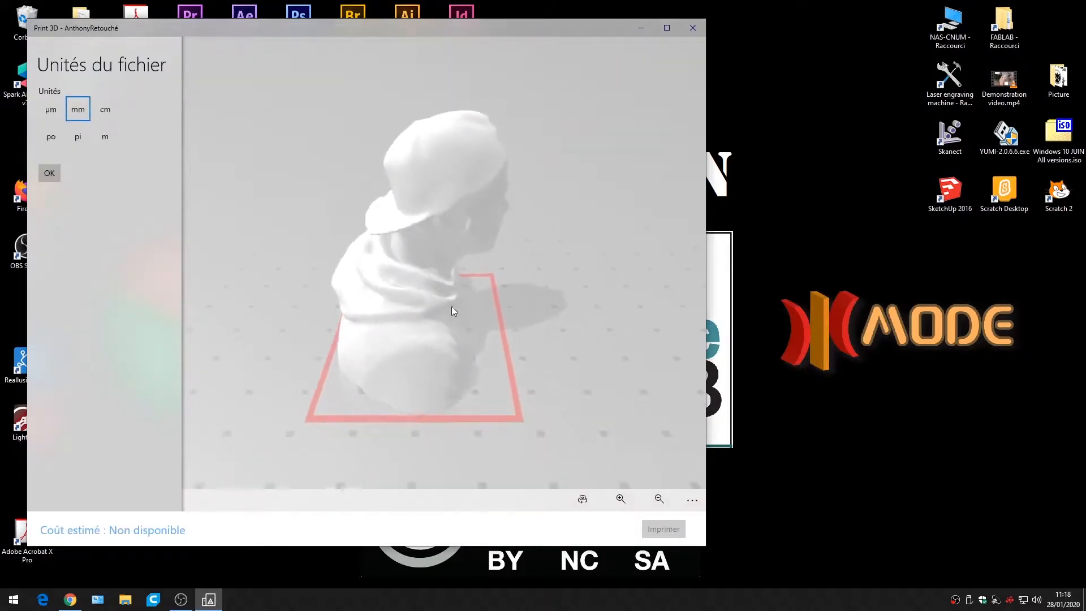
{"action": "left_click_drag", "start_coordinate": [436, 290], "coordinate": [697, 338]}
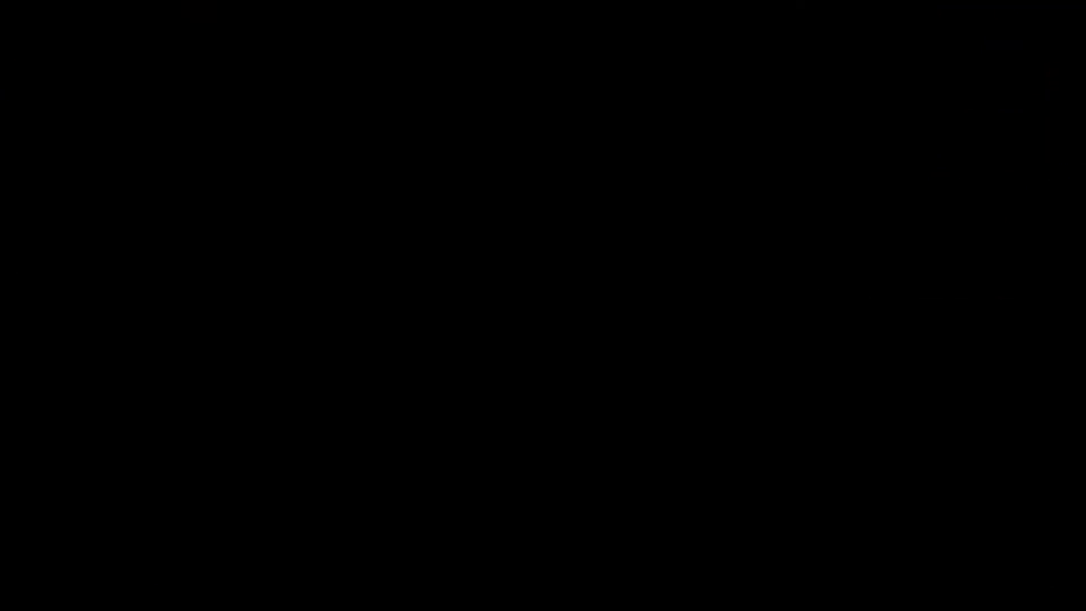